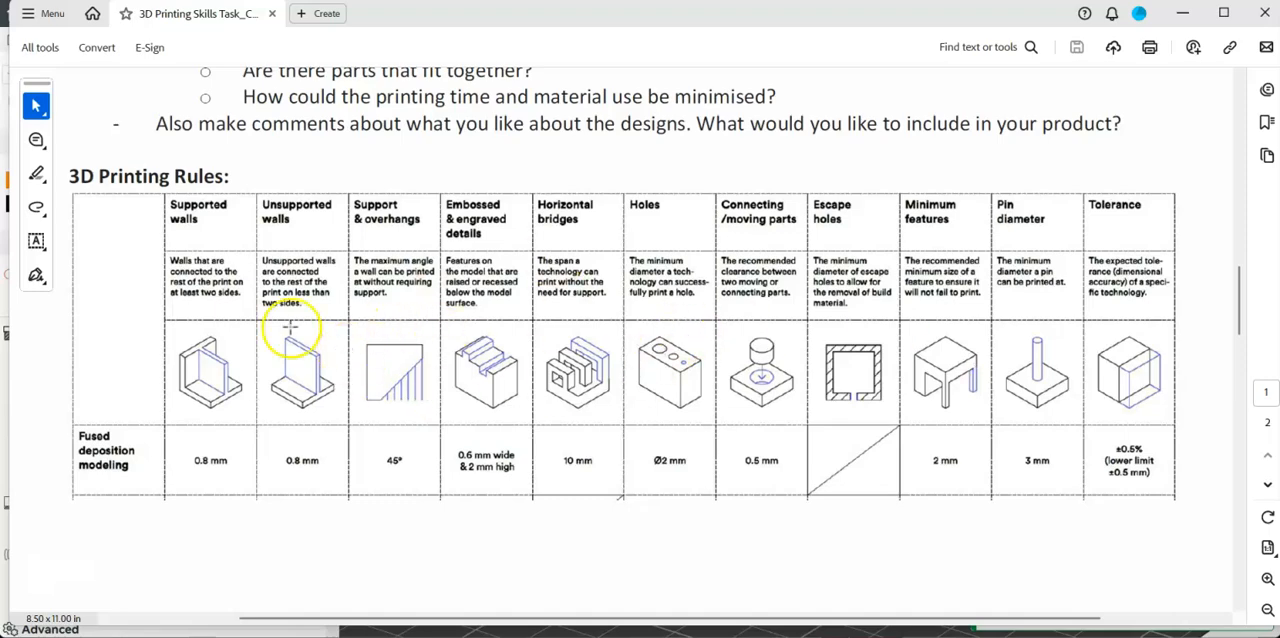
Switch to Bambu Studio and preview the sliced phone stand without supports, examining its overhanging lip from below and the side.
key(alt+Tab)
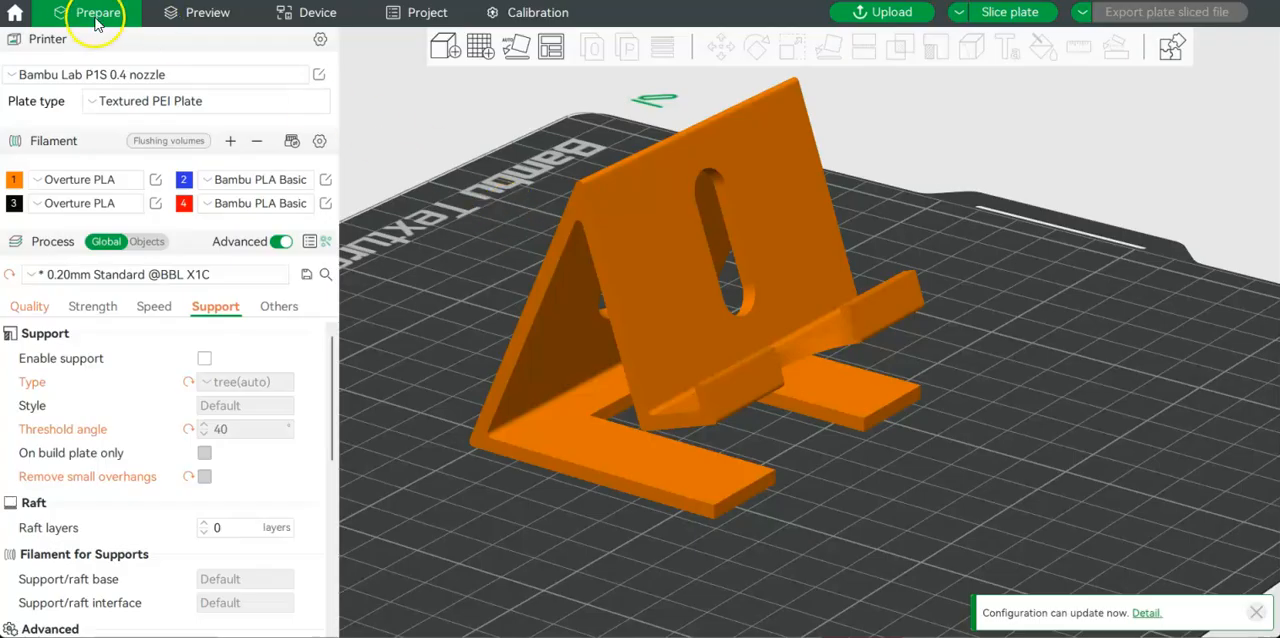
click(206, 14)
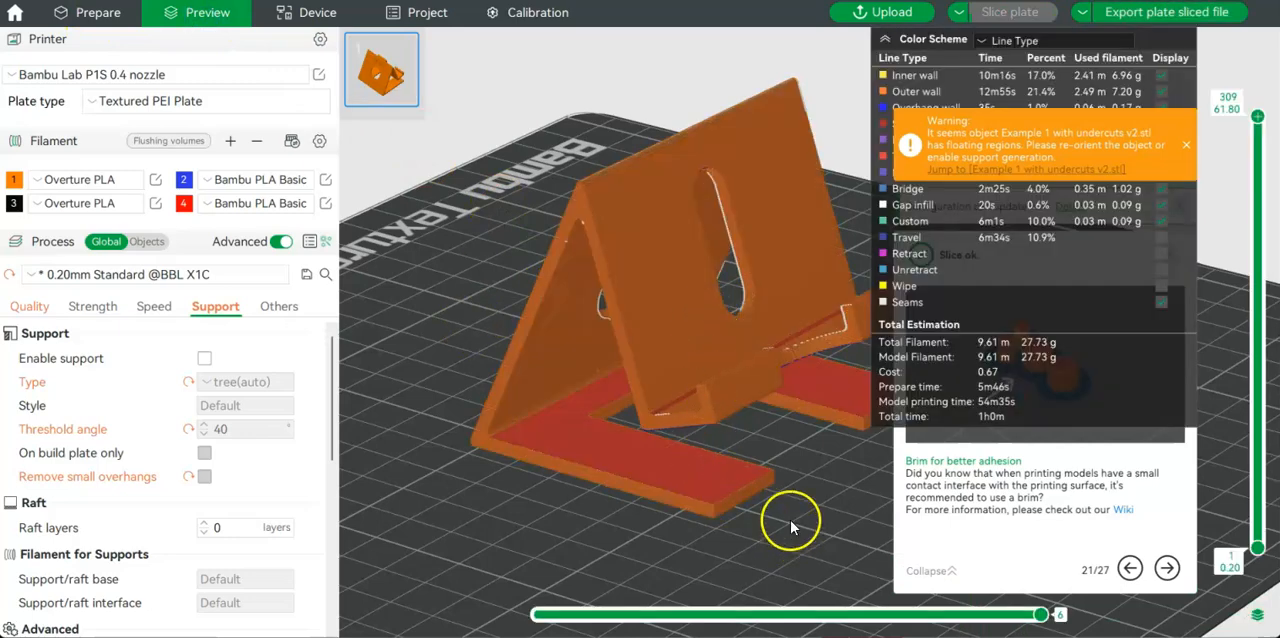
mouse_move(781, 508)
mouse_down()
mouse_move(793, 508)
mouse_move(714, 466)
mouse_move(740, 450)
mouse_move(777, 486)
mouse_up()
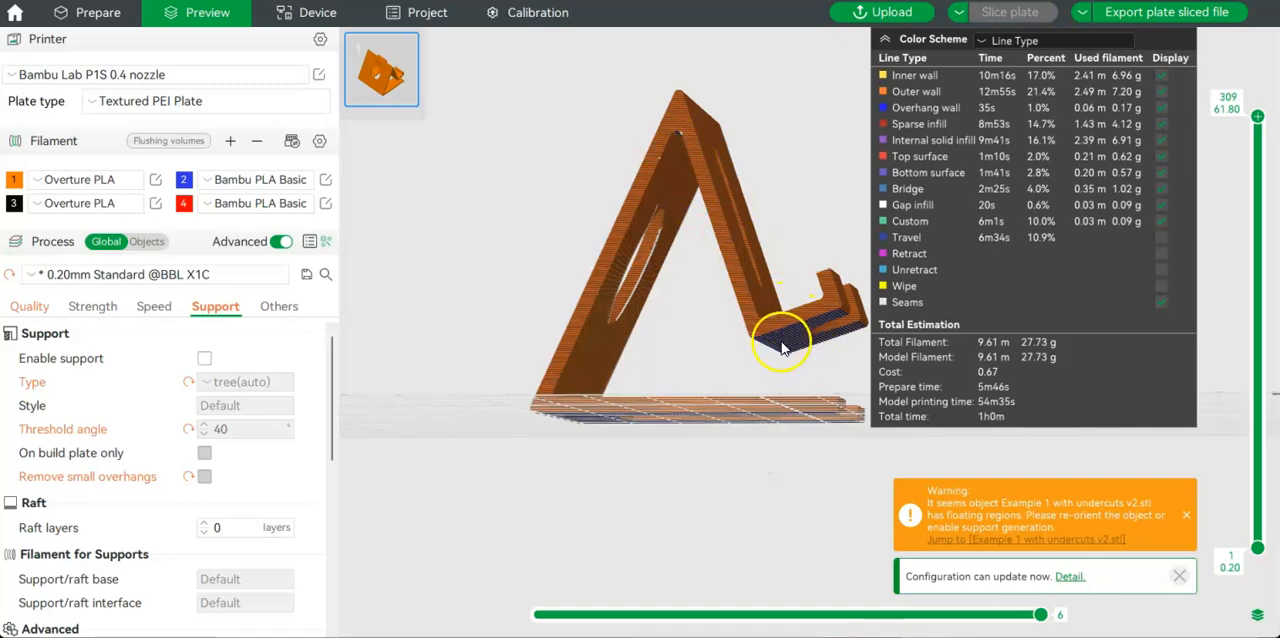
drag(770, 345, 789, 377)
mouse_move(664, 231)
mouse_down()
mouse_move(662, 184)
mouse_move(706, 284)
mouse_move(729, 391)
mouse_up()
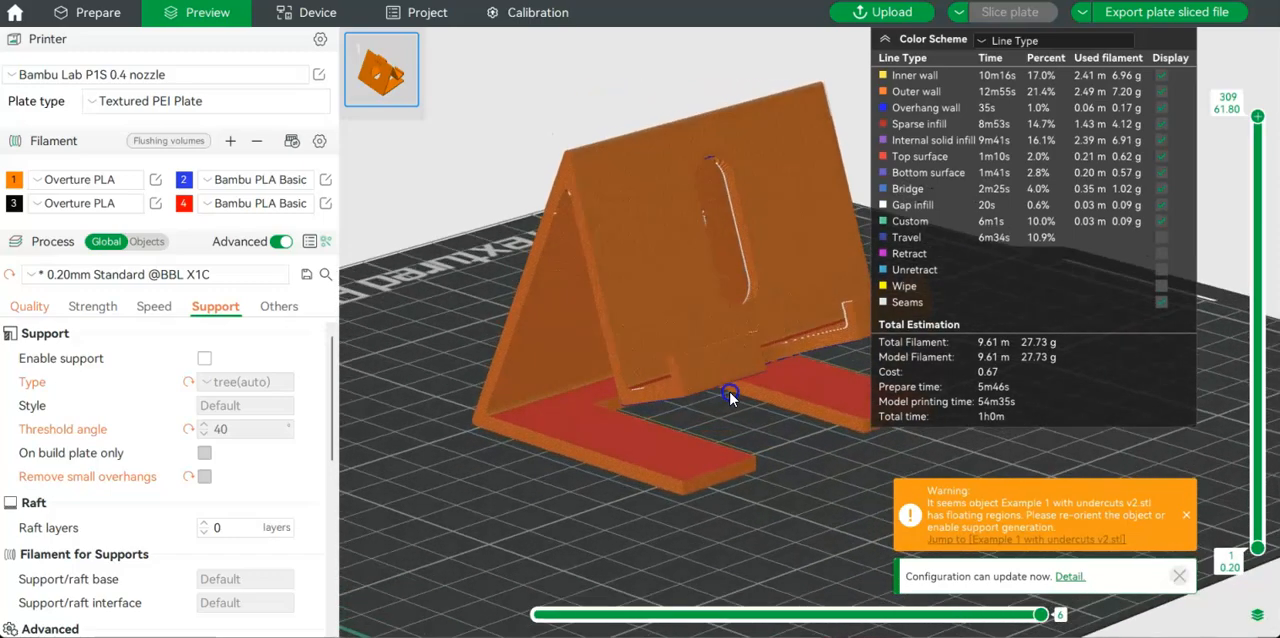
Enable tree(auto) supports with Remove small overhangs on, and re-slice the phone stand for preview.
click(204, 359)
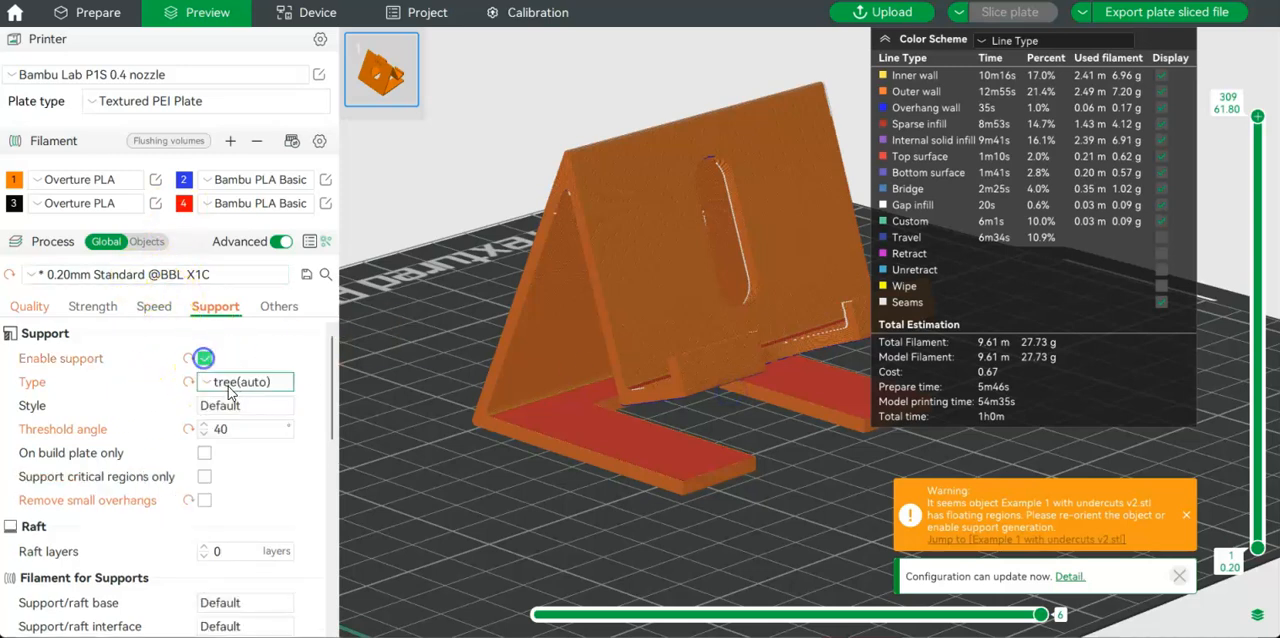
click(204, 500)
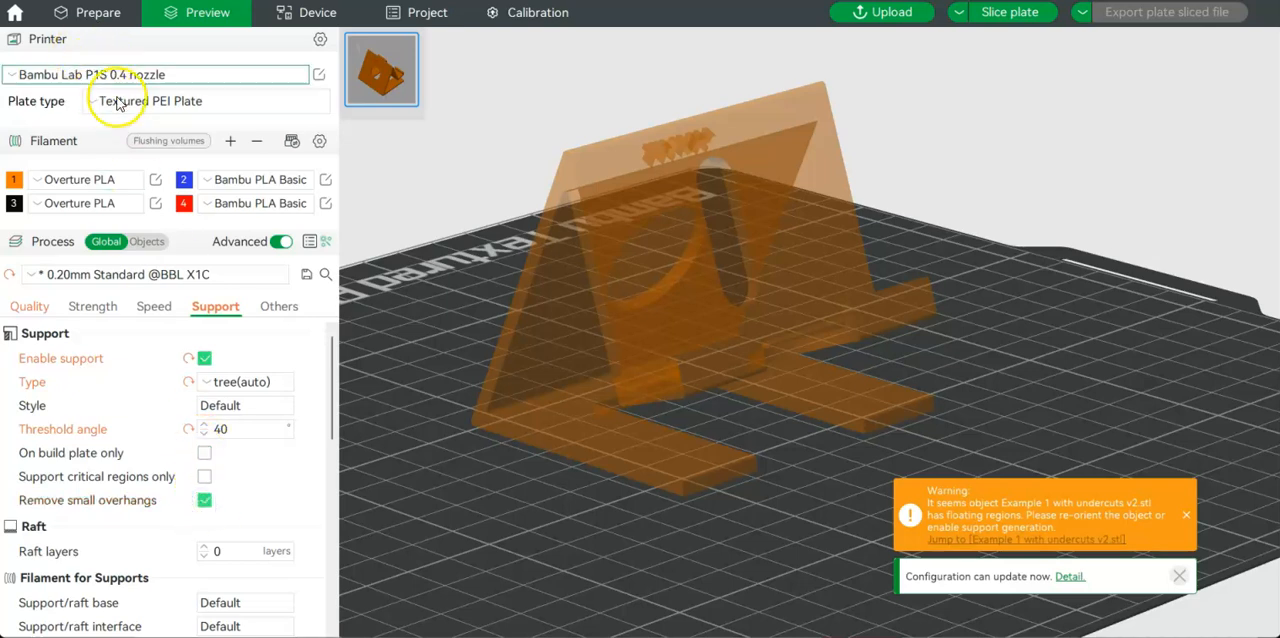
click(92, 12)
click(207, 12)
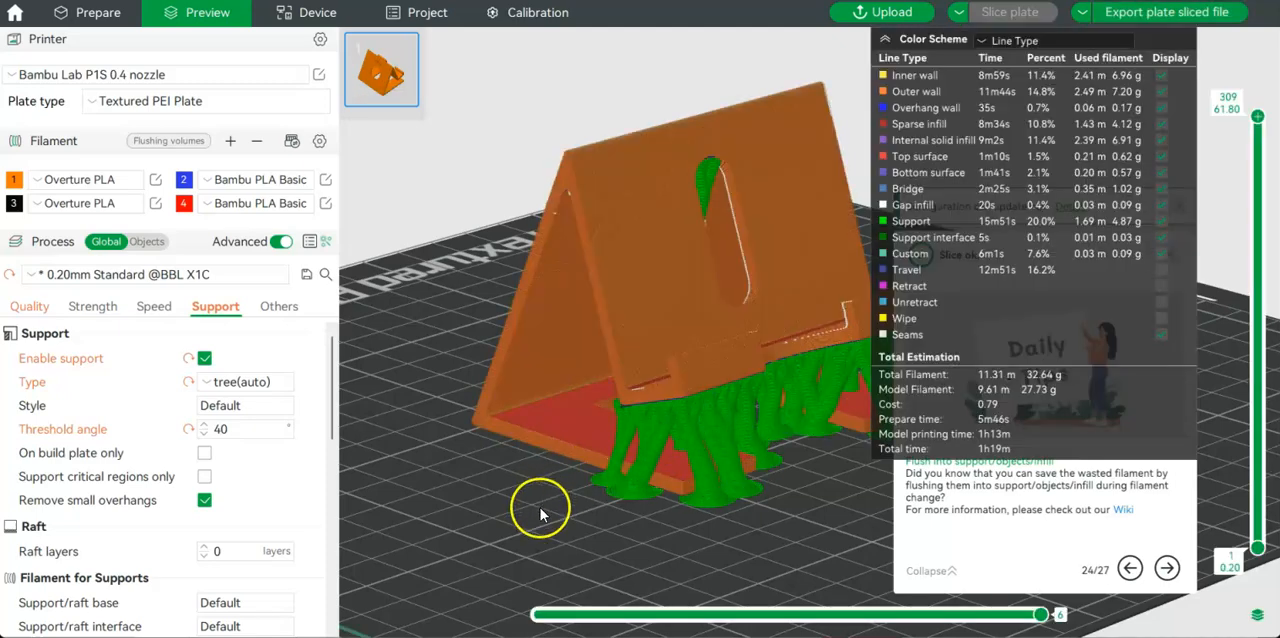
Examine the generated tree supports around the stand, stepping the layer preview from layer 1 up to layer 25 with the color scheme legend collapsed.
drag(540, 513, 646, 491)
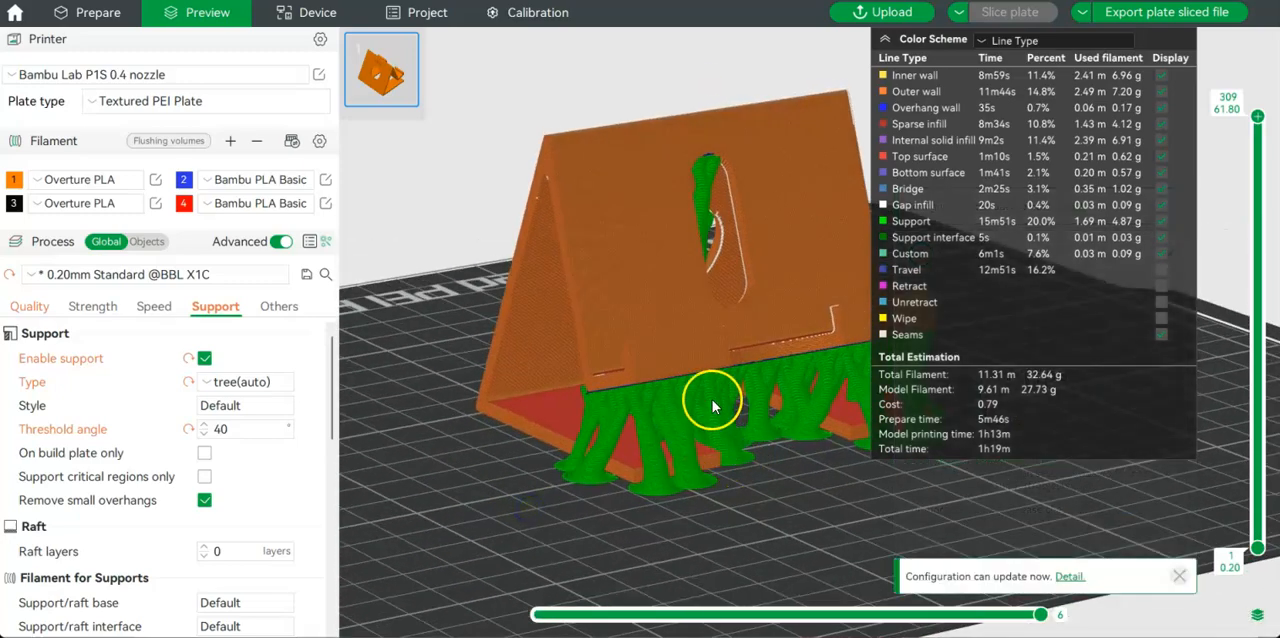
drag(655, 425, 622, 438)
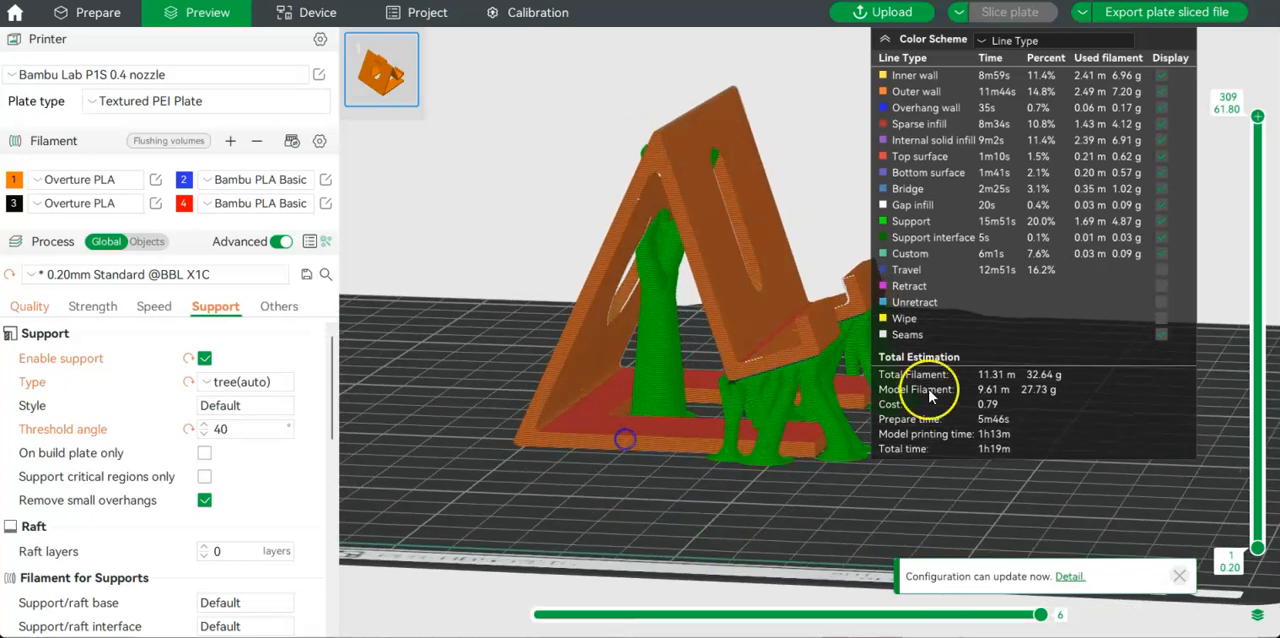
drag(1258, 117, 1244, 543)
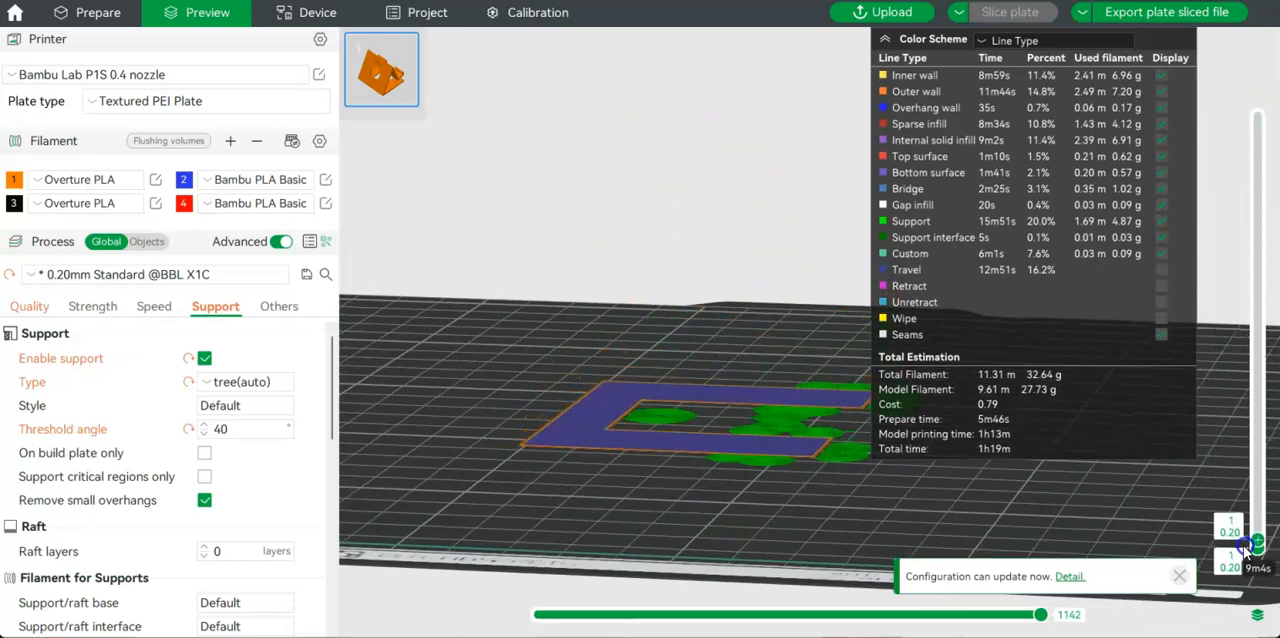
drag(558, 436, 745, 418)
click(885, 39)
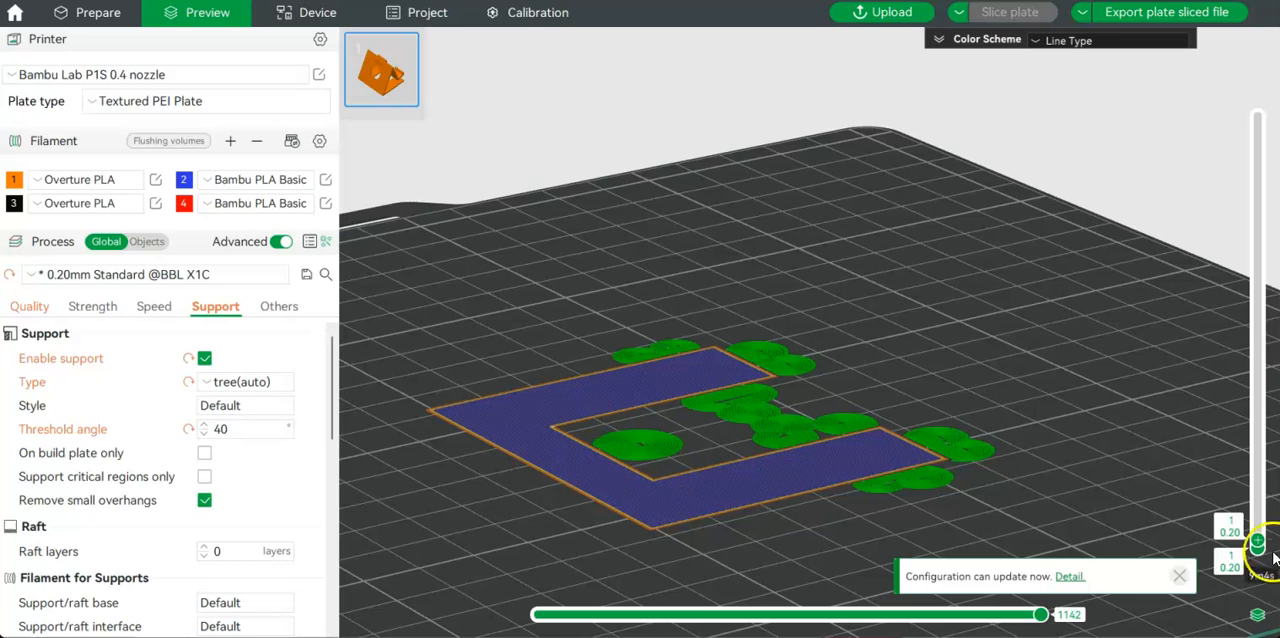
scroll(1257, 541, up, 2)
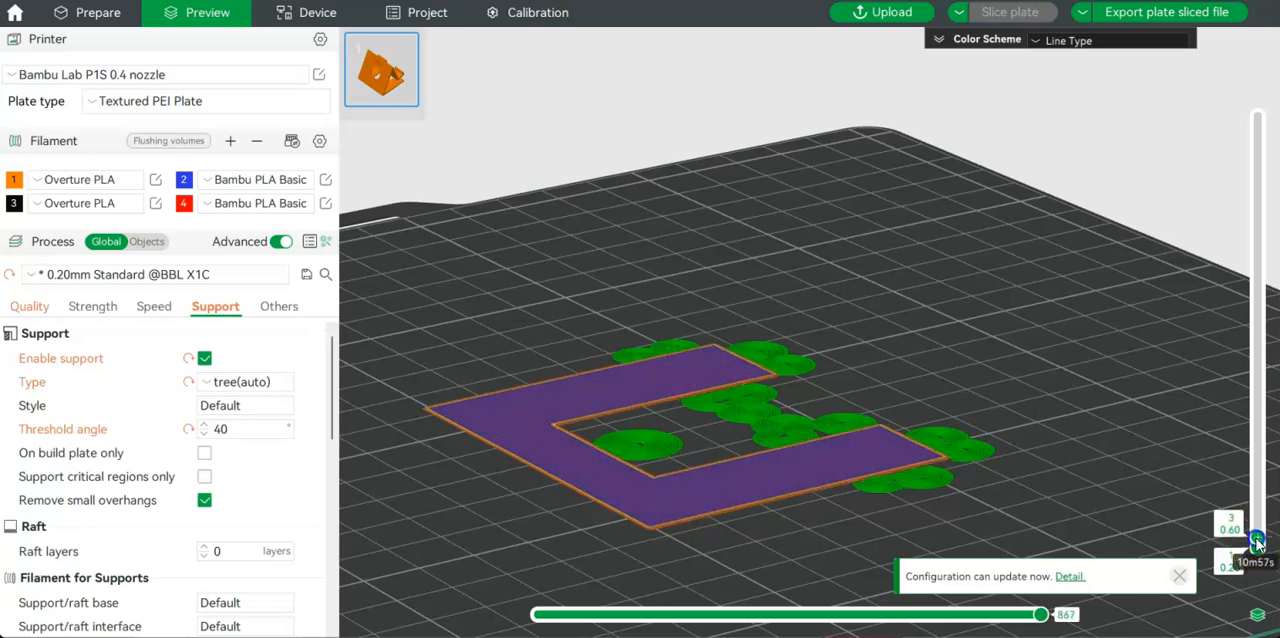
scroll(1257, 541, up, 2)
scroll(1257, 541, up, 1)
scroll(1257, 534, up, 8)
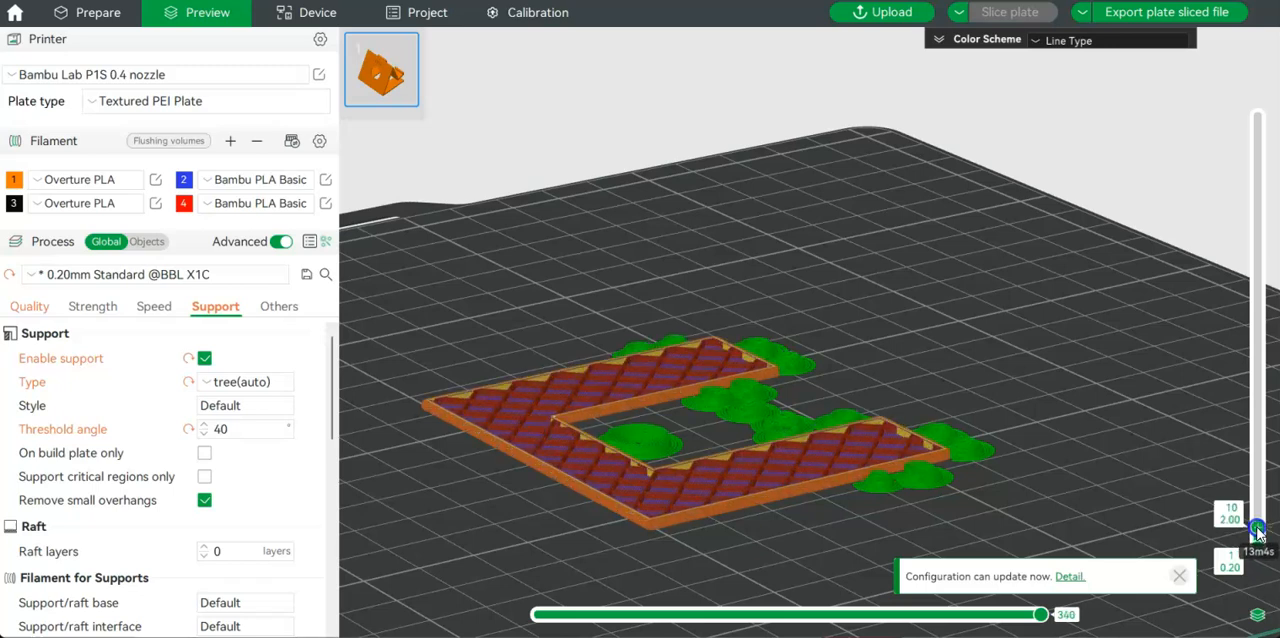
scroll(1258, 527, up, 6)
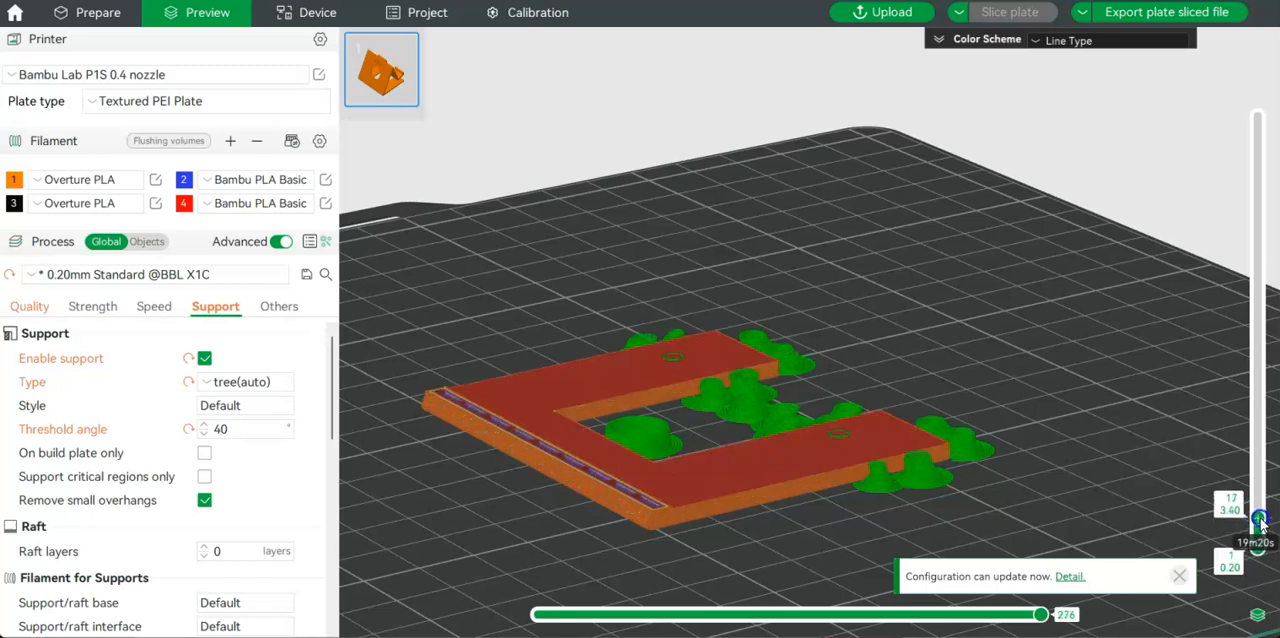
scroll(1260, 515, up, 5)
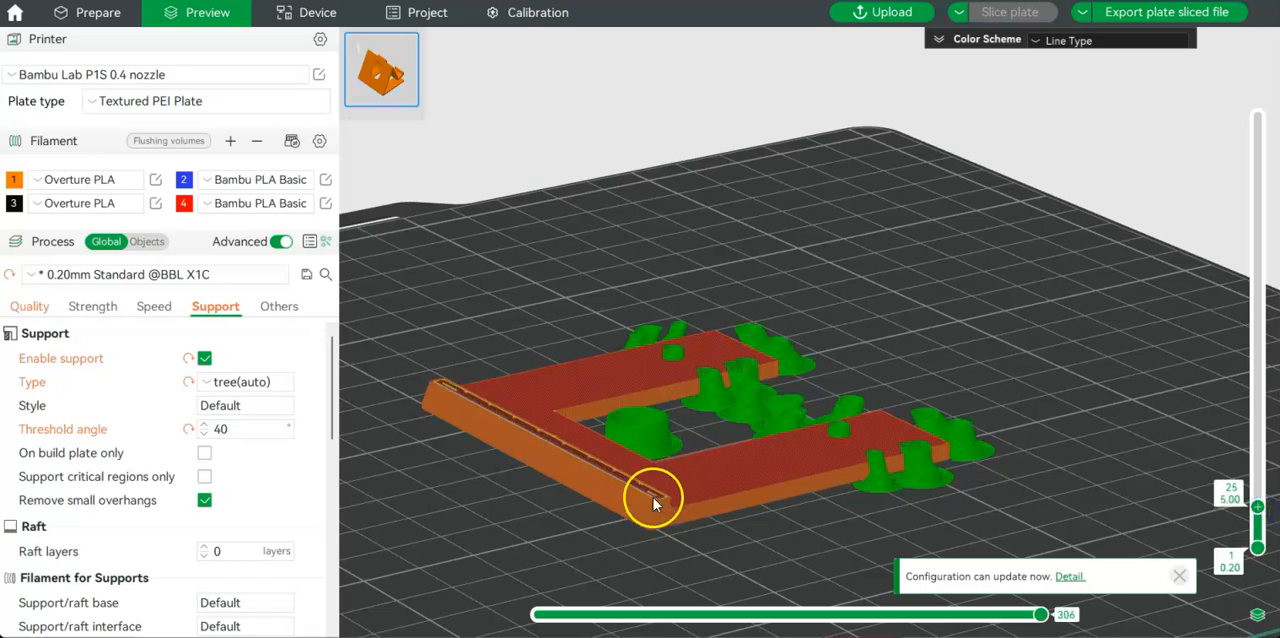
Disable supports and raise the layer preview to layer 102, examining from the side where the lip starts in mid-air.
click(204, 358)
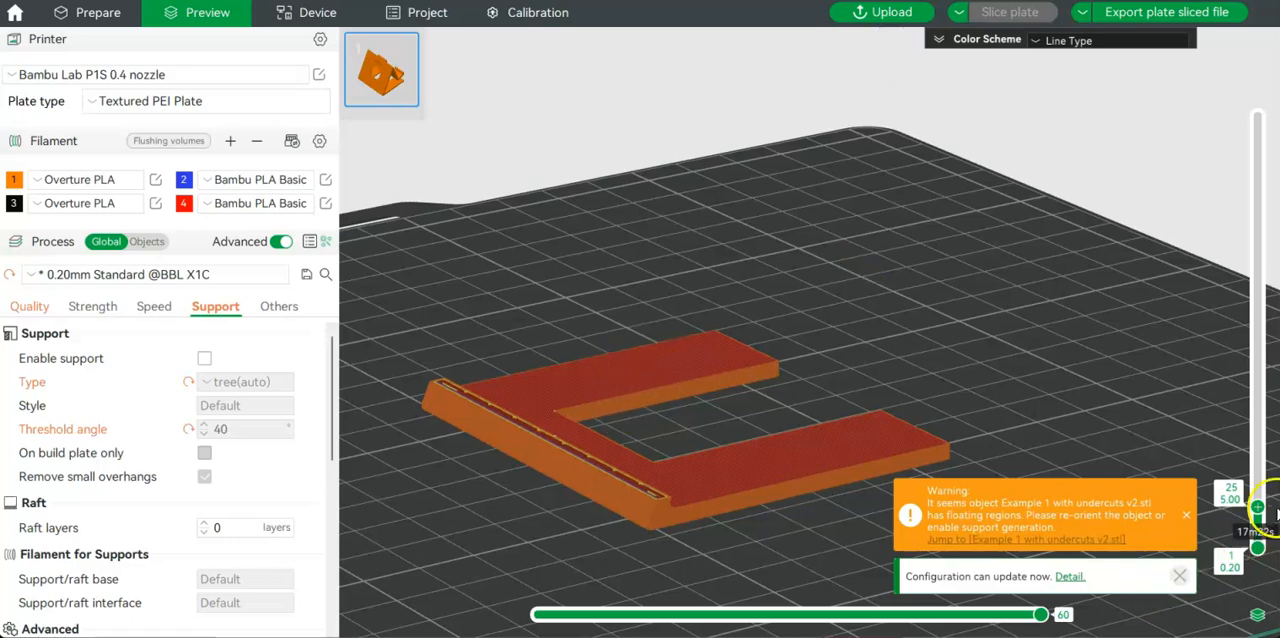
drag(1259, 512, 1267, 462)
drag(1271, 457, 1275, 447)
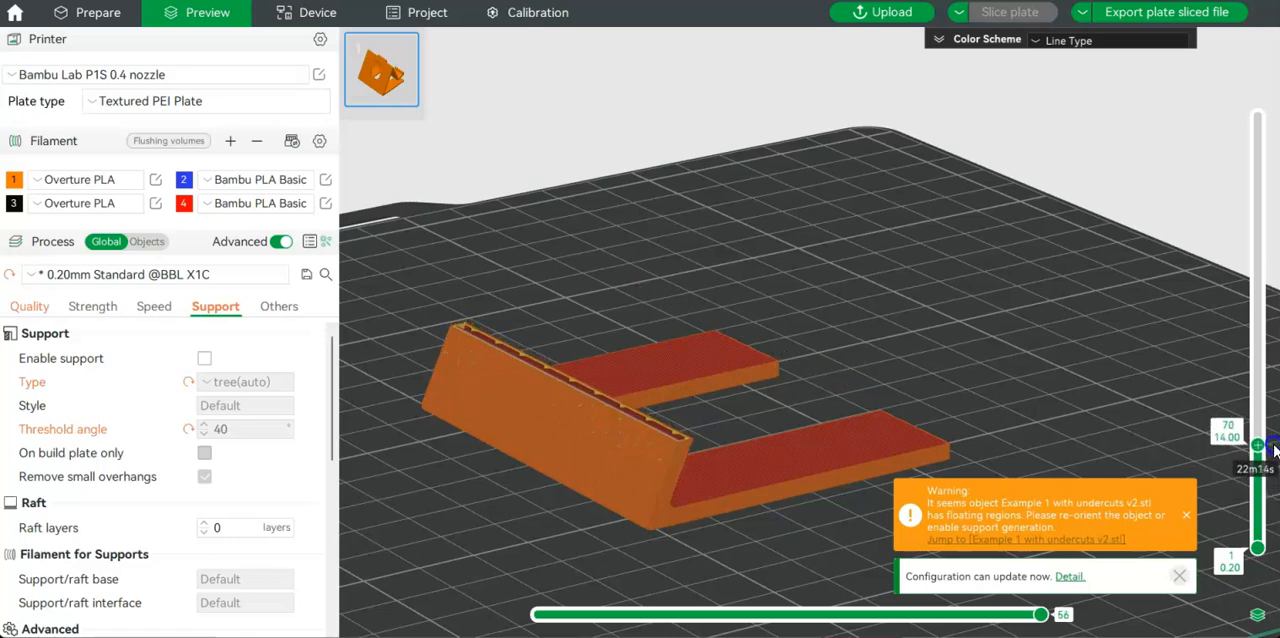
drag(1180, 445, 1110, 428)
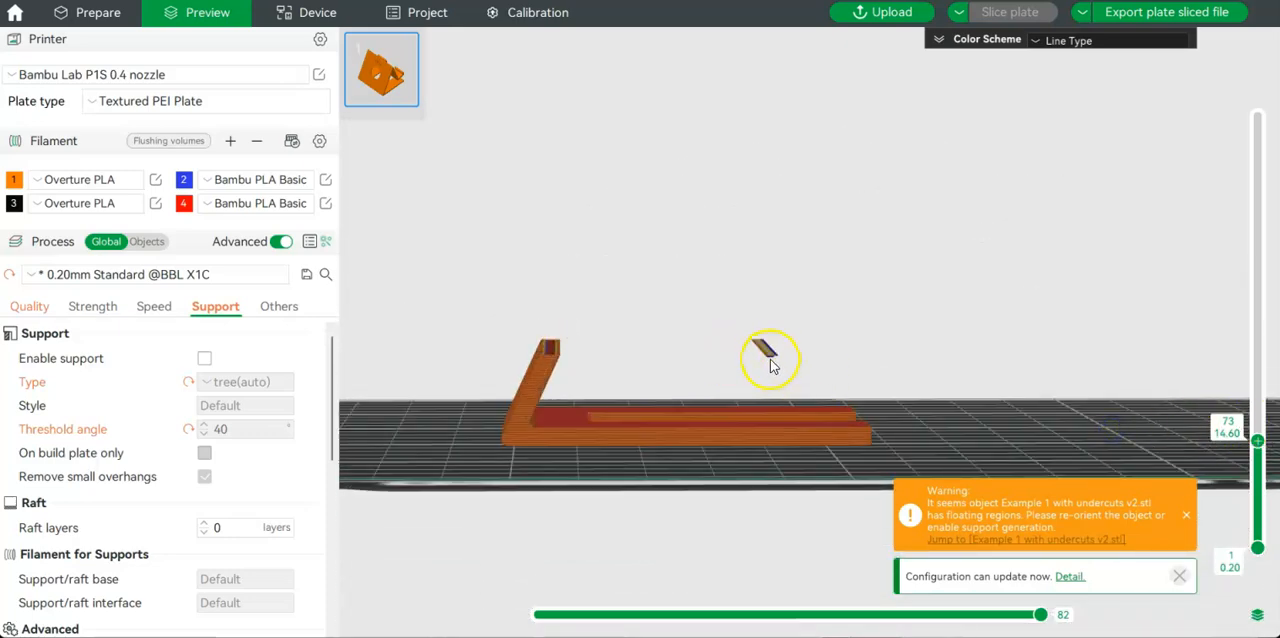
drag(1257, 440, 1264, 405)
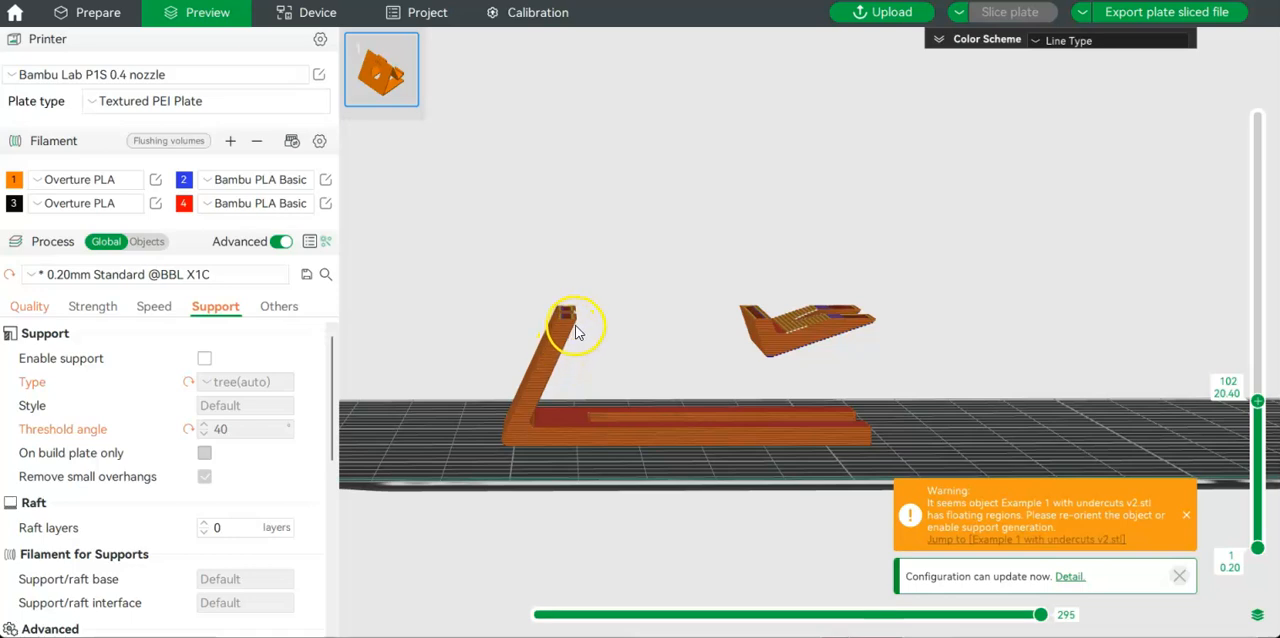
Re-enable supports and raise the layer preview from the first layer to layer 296, examining how the trees hold the lip and slot.
click(204, 360)
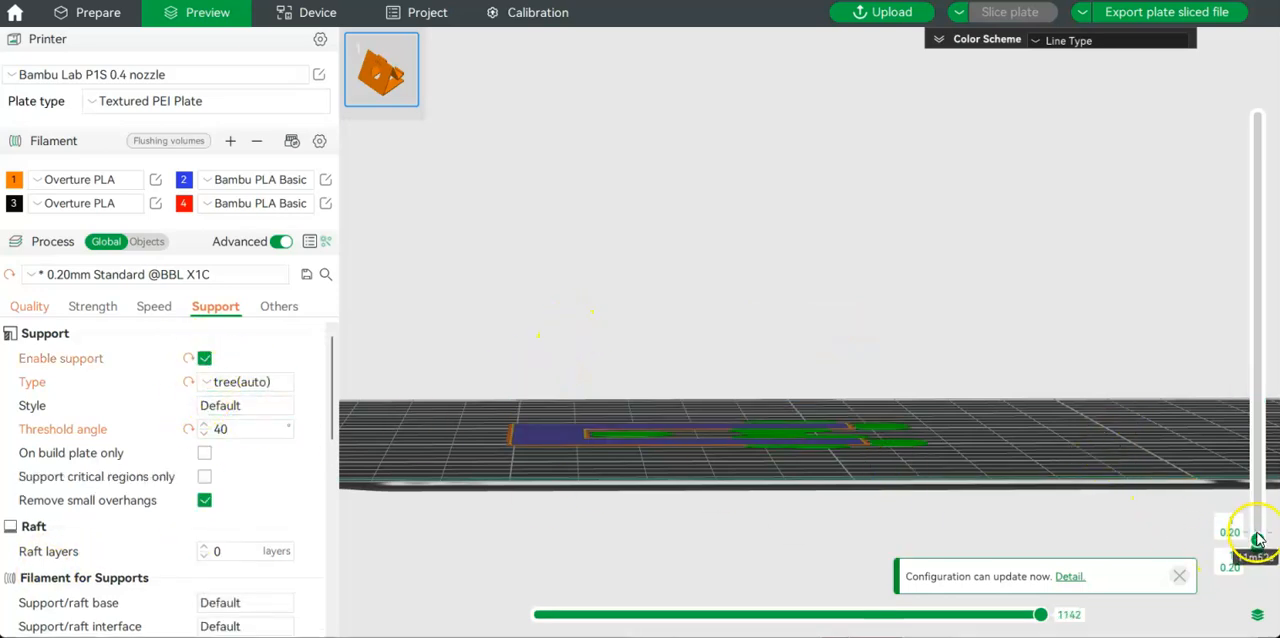
drag(1258, 543, 1250, 318)
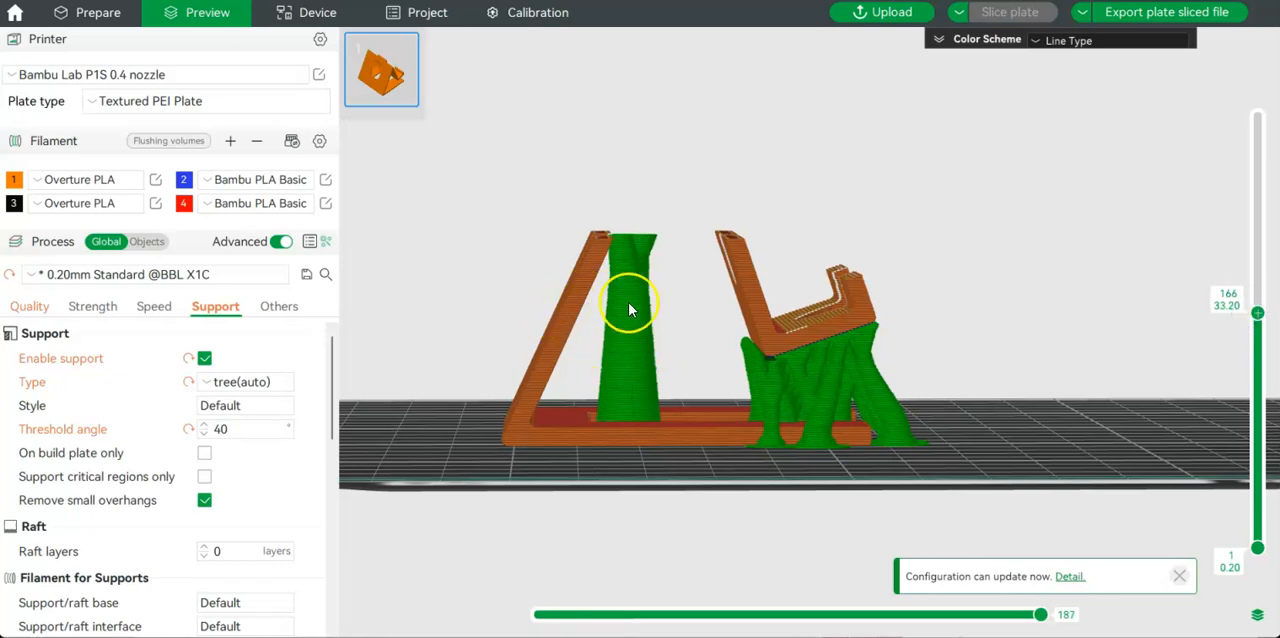
drag(1251, 313, 1236, 155)
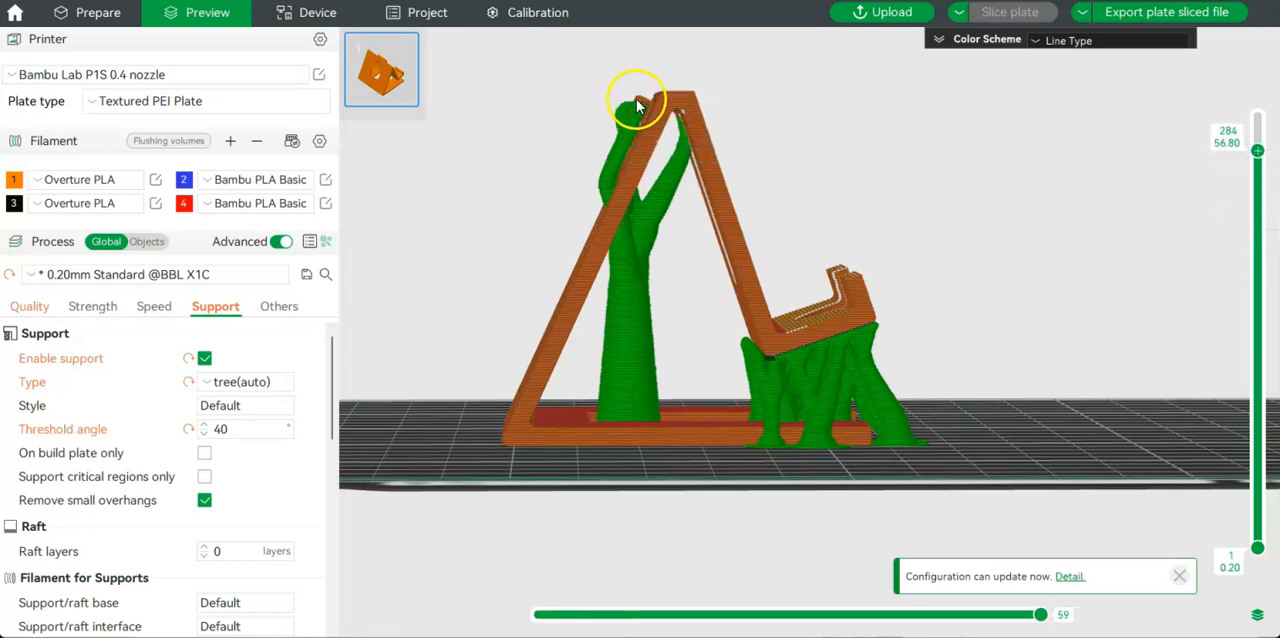
drag(1234, 165, 1248, 132)
drag(716, 511, 640, 514)
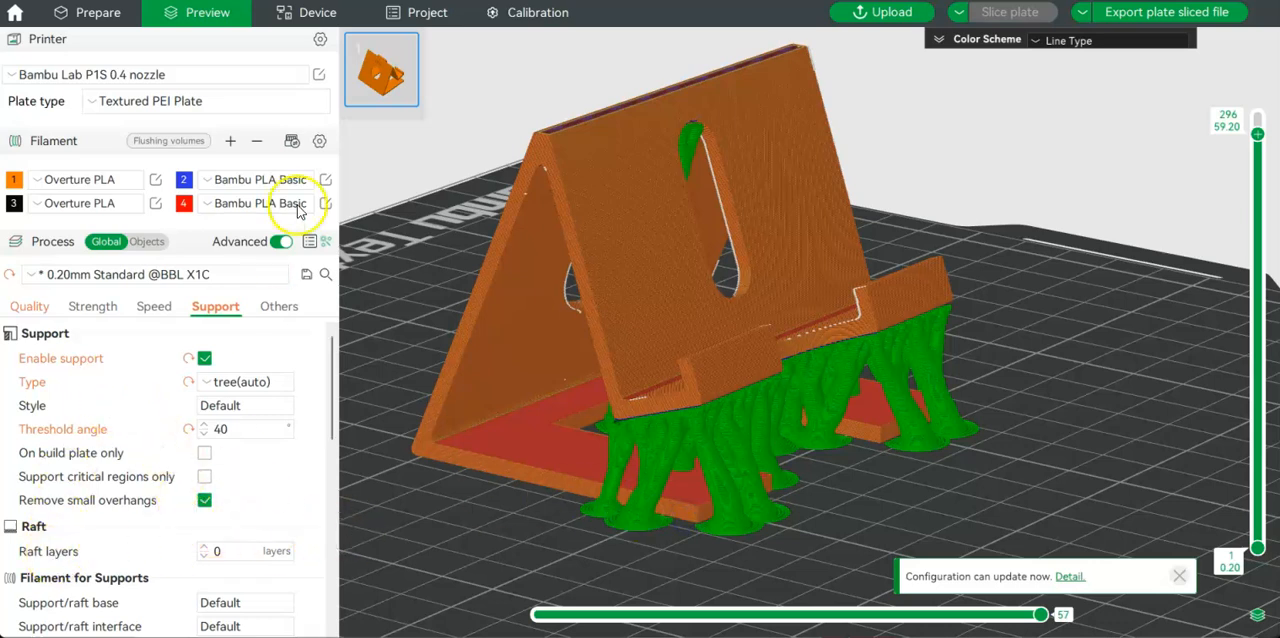
Return to the model preparation view and rotate the phone stand to 90° about the X axis.
click(98, 12)
click(572, 251)
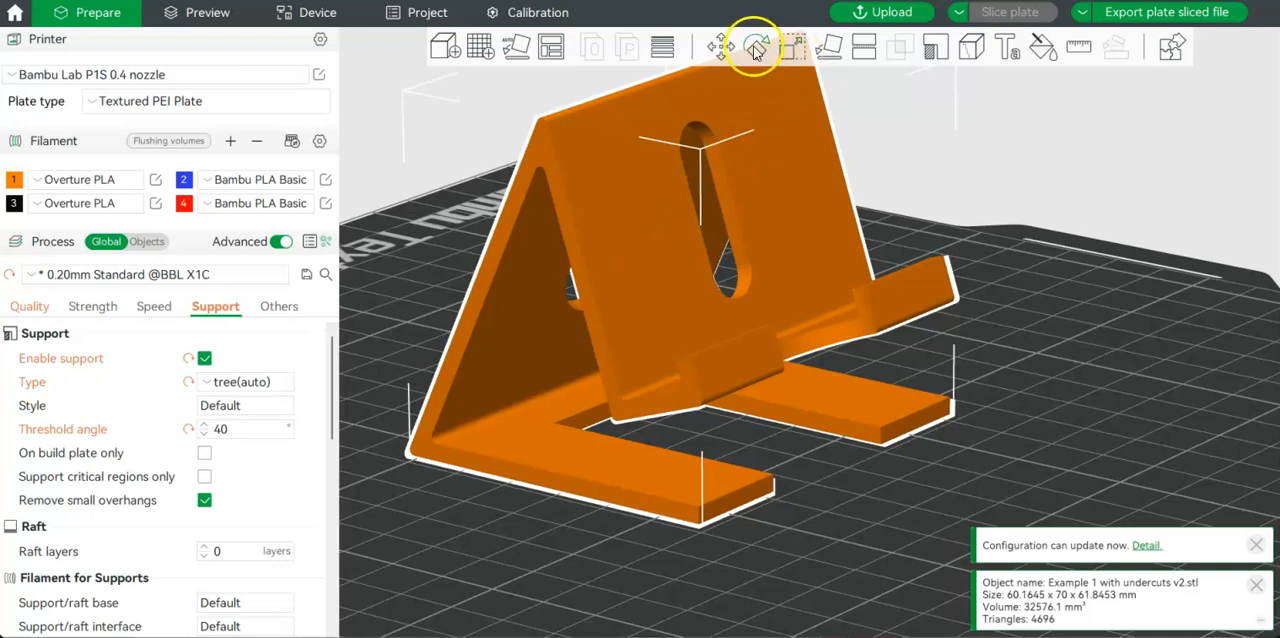
click(756, 46)
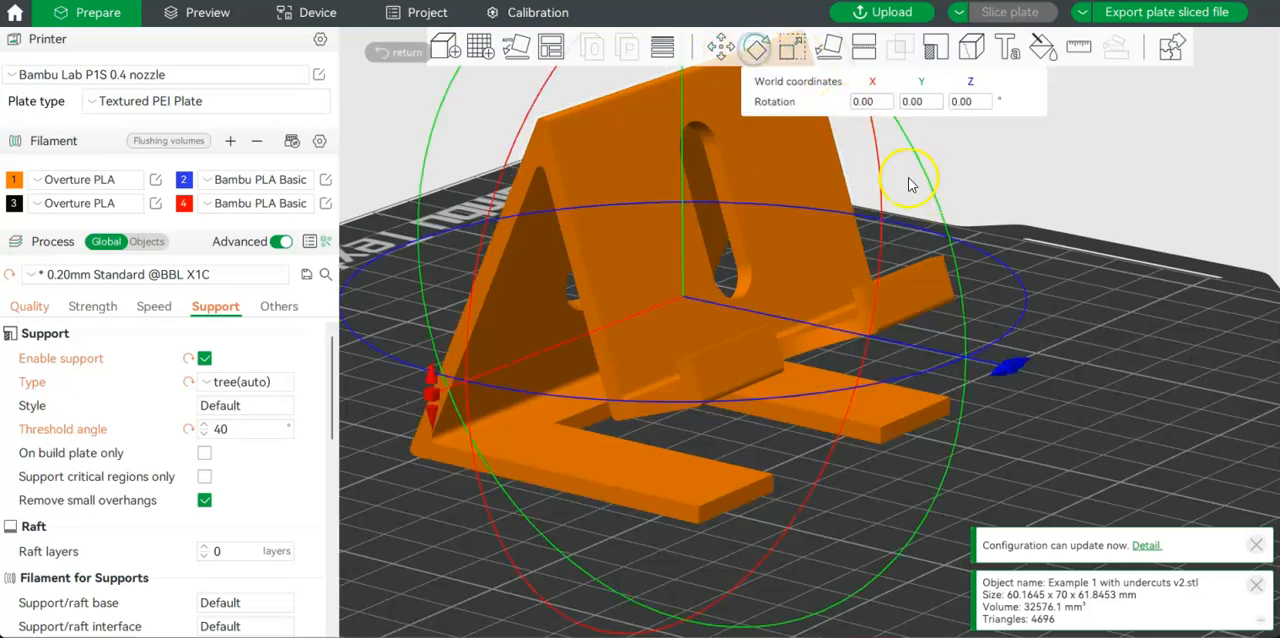
drag(463, 390, 433, 398)
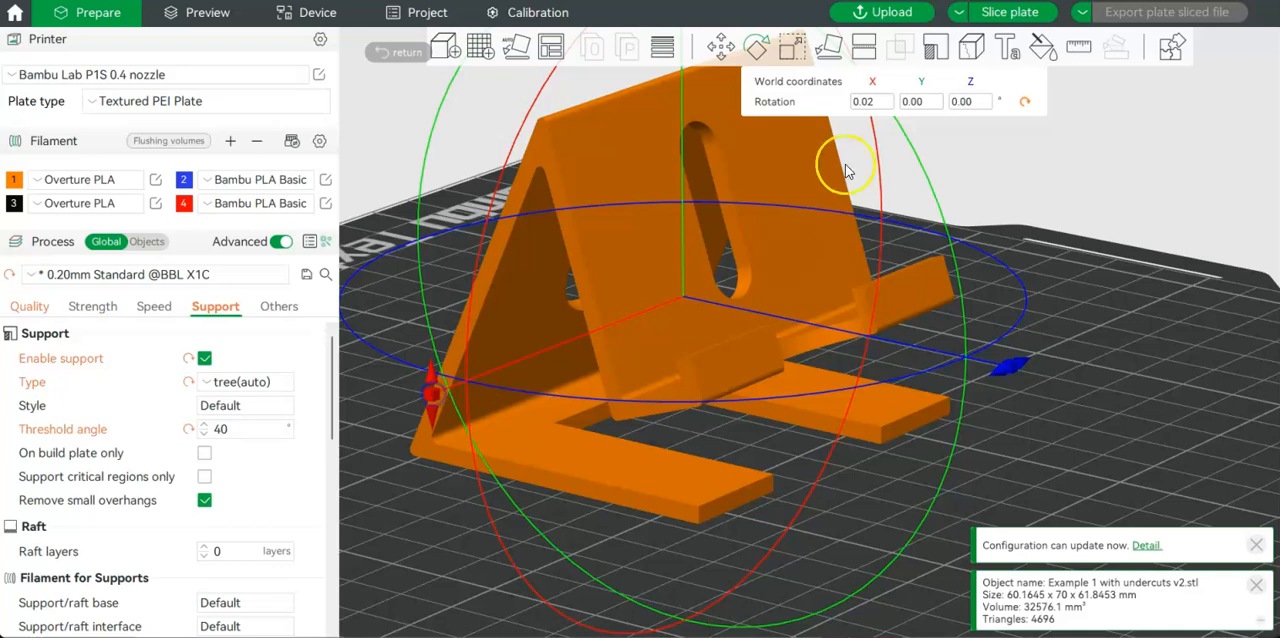
double_click(877, 104)
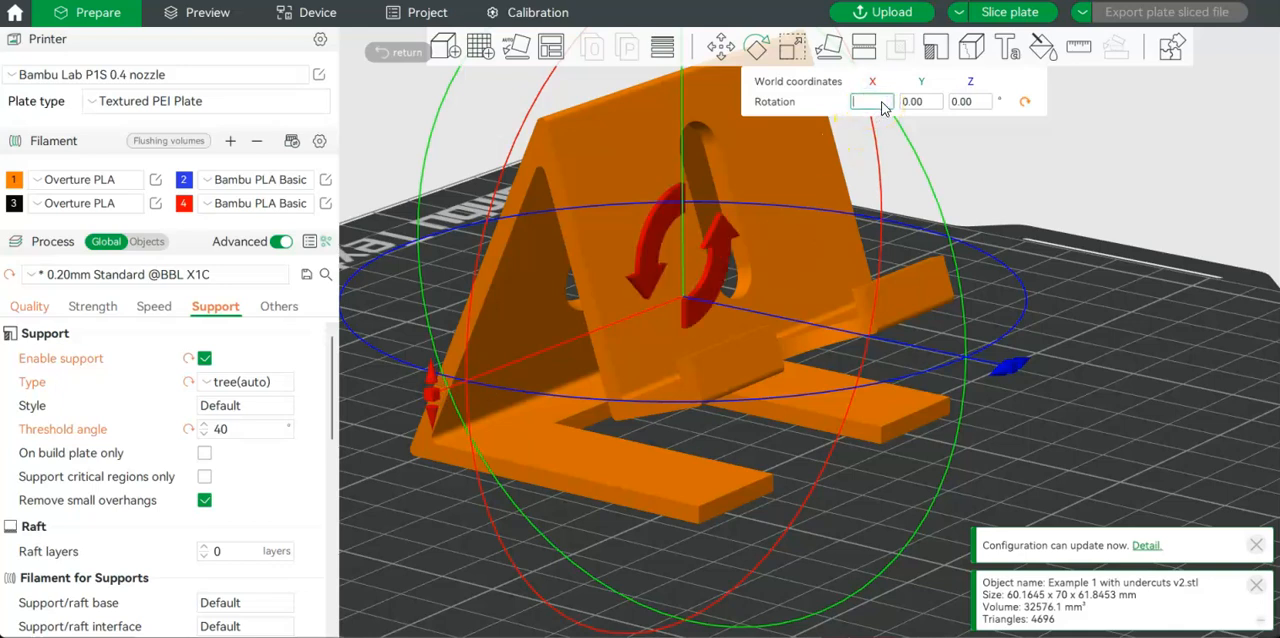
text(90)
key(Return)
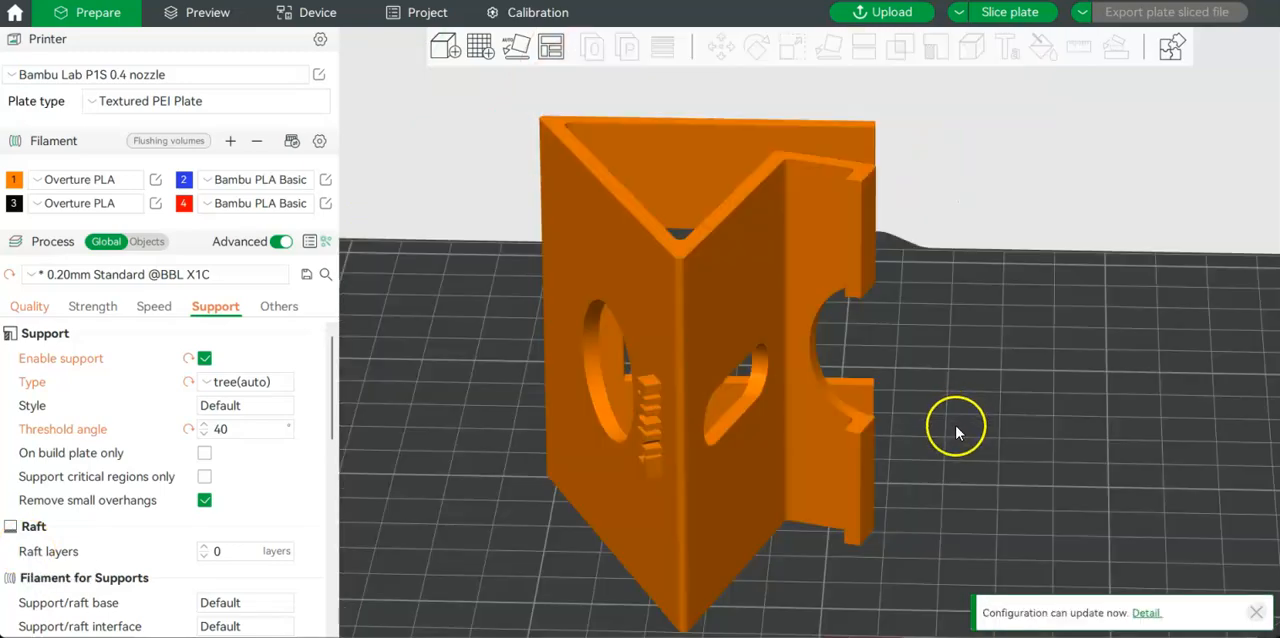
Inspect the rotated stand from several sides, slice it with supports disabled, and raise its layer preview to layer 201.
drag(957, 429, 1026, 393)
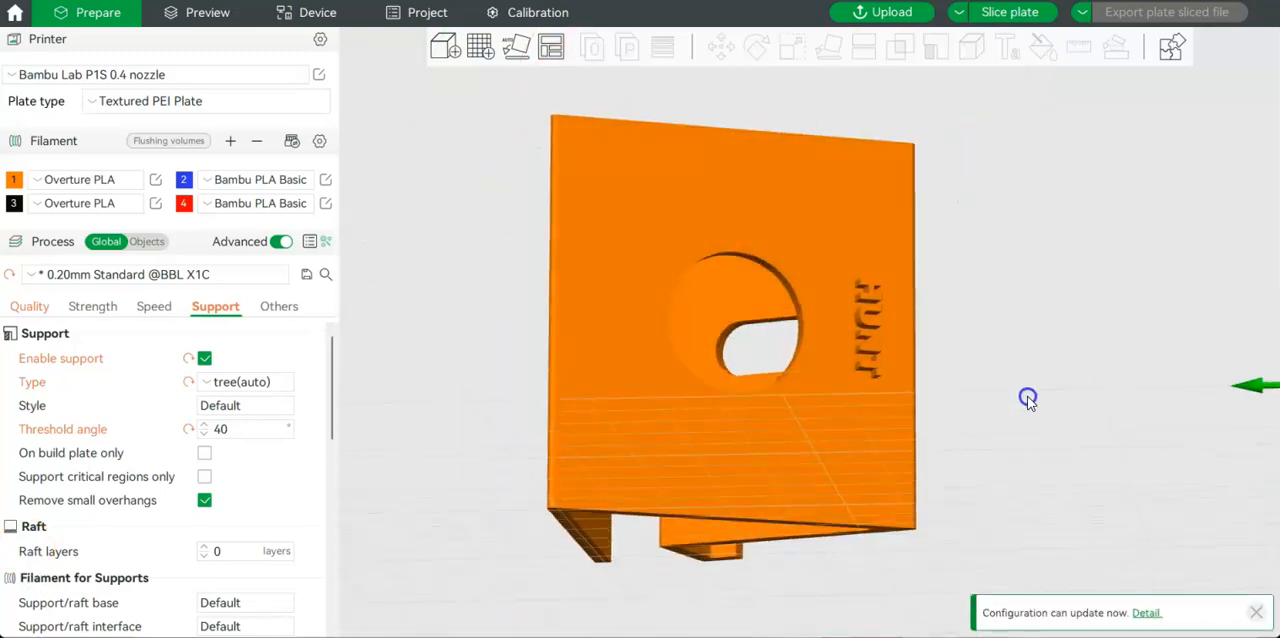
drag(937, 482, 931, 348)
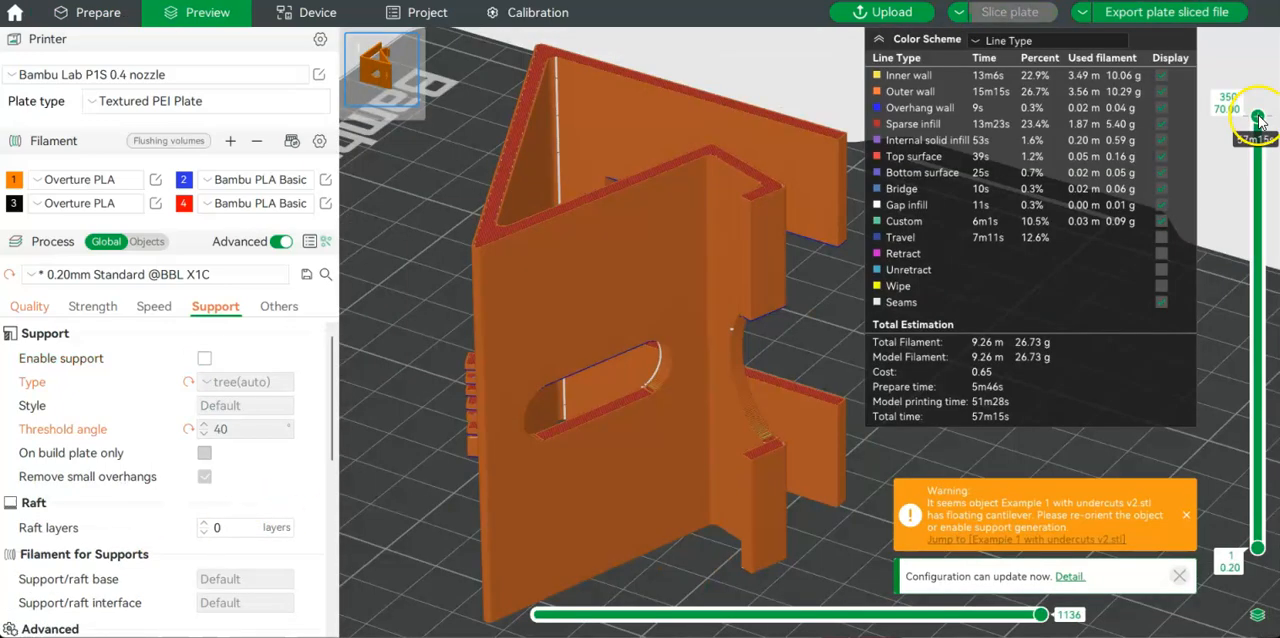
drag(1259, 120, 1239, 372)
click(524, 490)
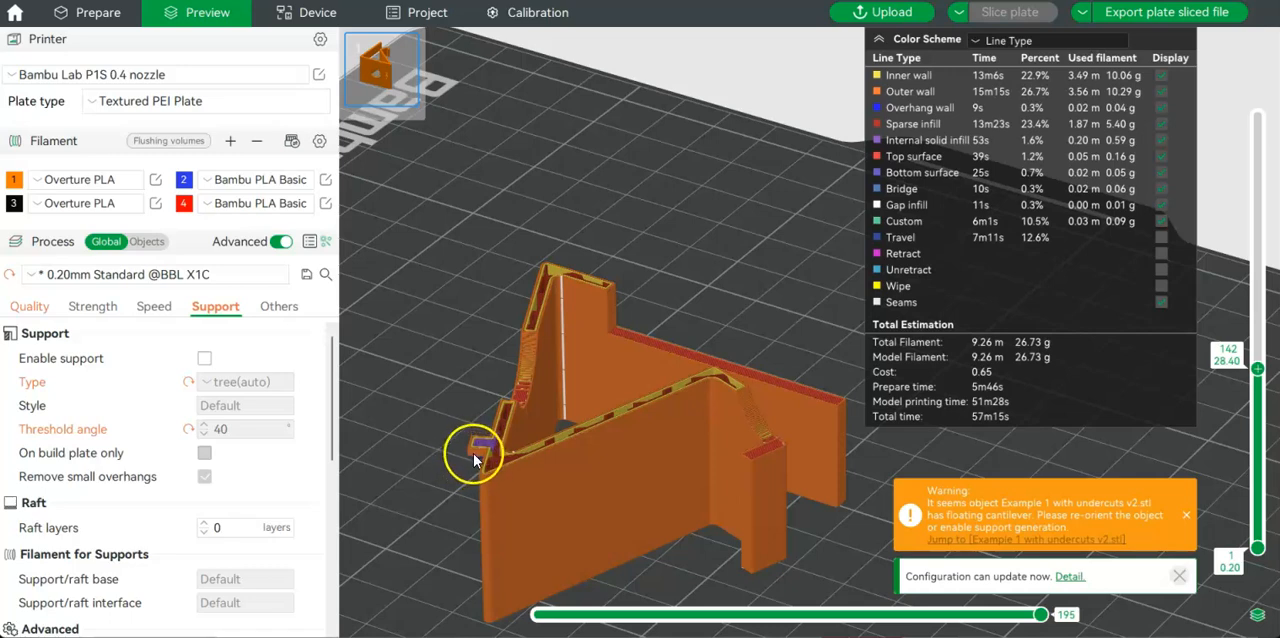
drag(1259, 369, 1257, 300)
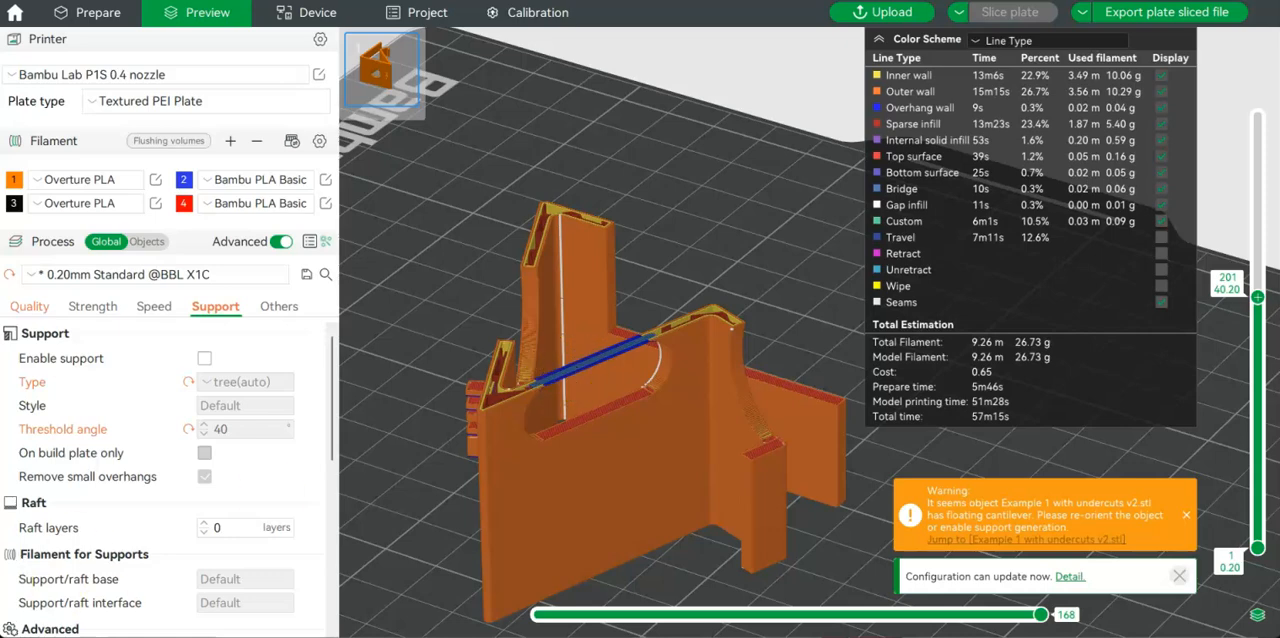
Check the horizontal bridges rule in the 3D Printing Rules PDF, and return to Bambu Studio to preview the stand up to layer 240.
key(alt+Tab)
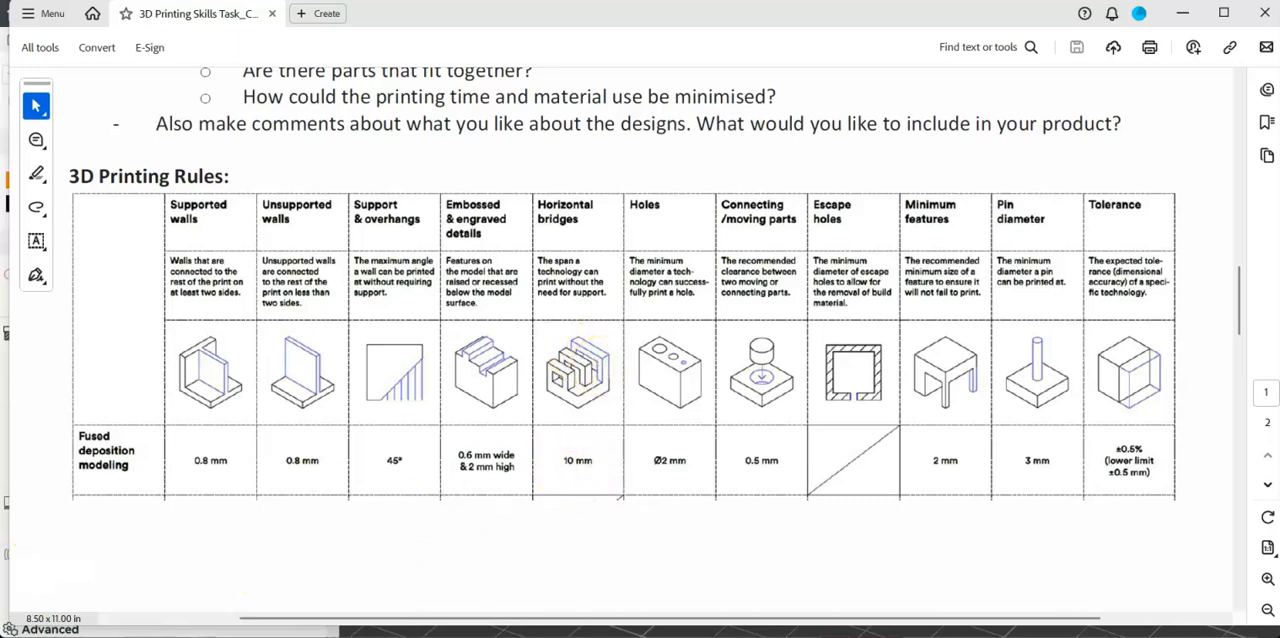
key(alt+Tab)
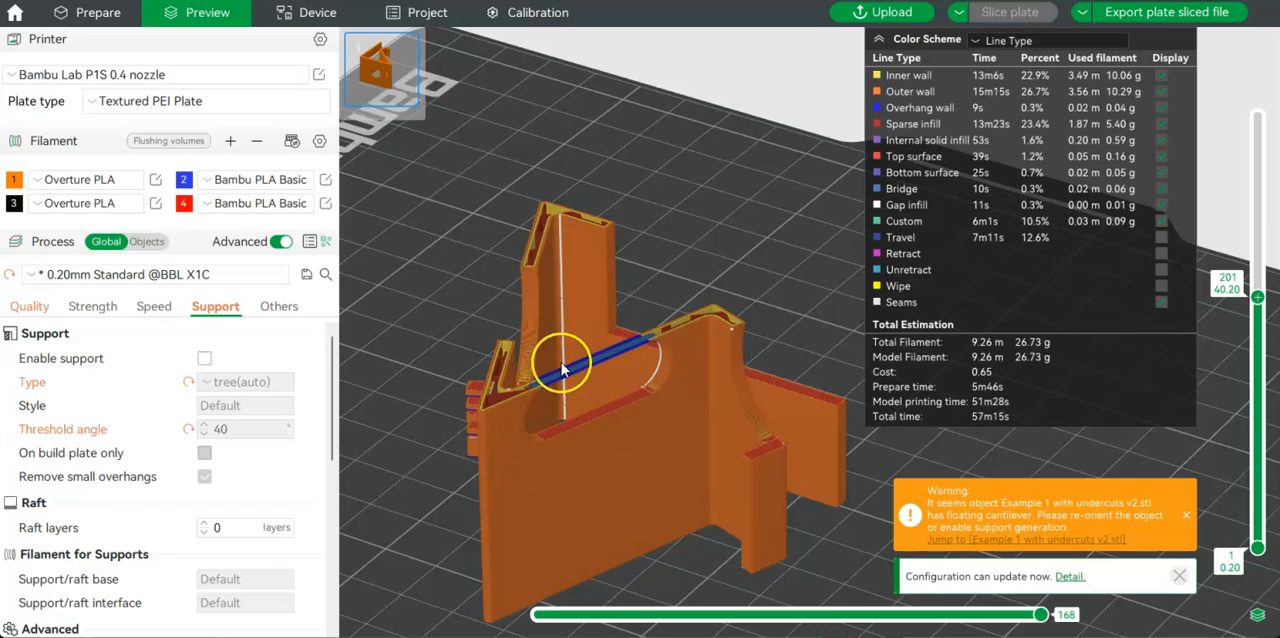
drag(1258, 297, 1274, 256)
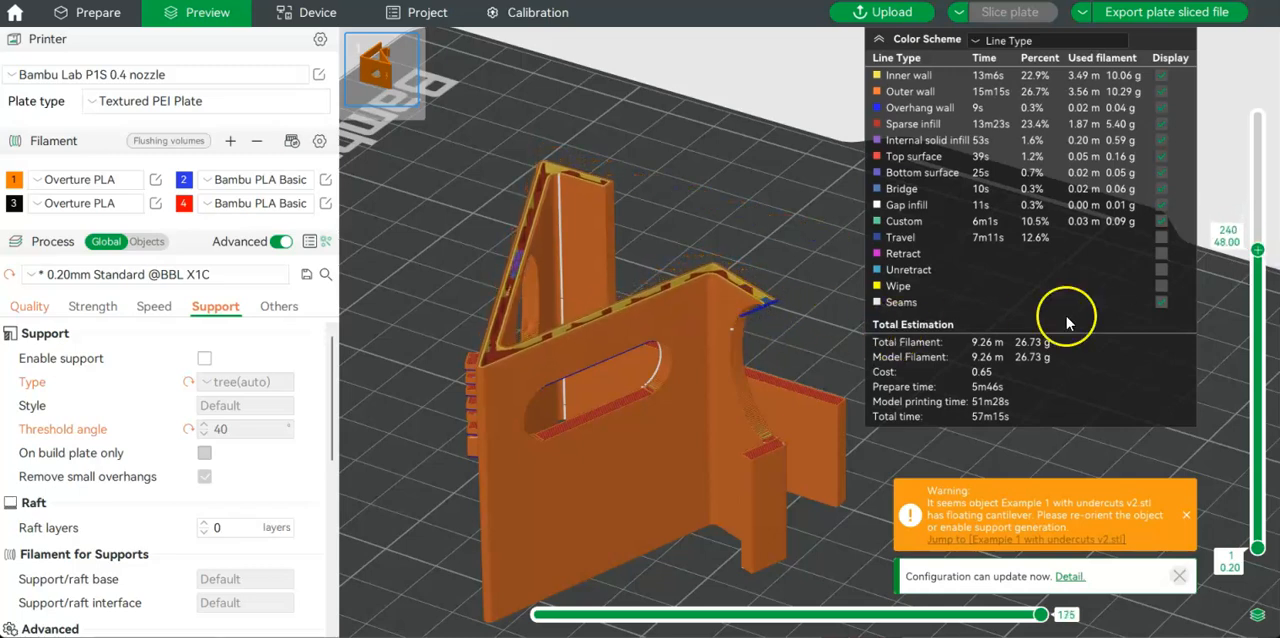
Preview the rotated Example 1 stand at layer 251, scrub its toolpath to move 50, and inspect the full 350-layer print.
drag(1258, 250, 1263, 240)
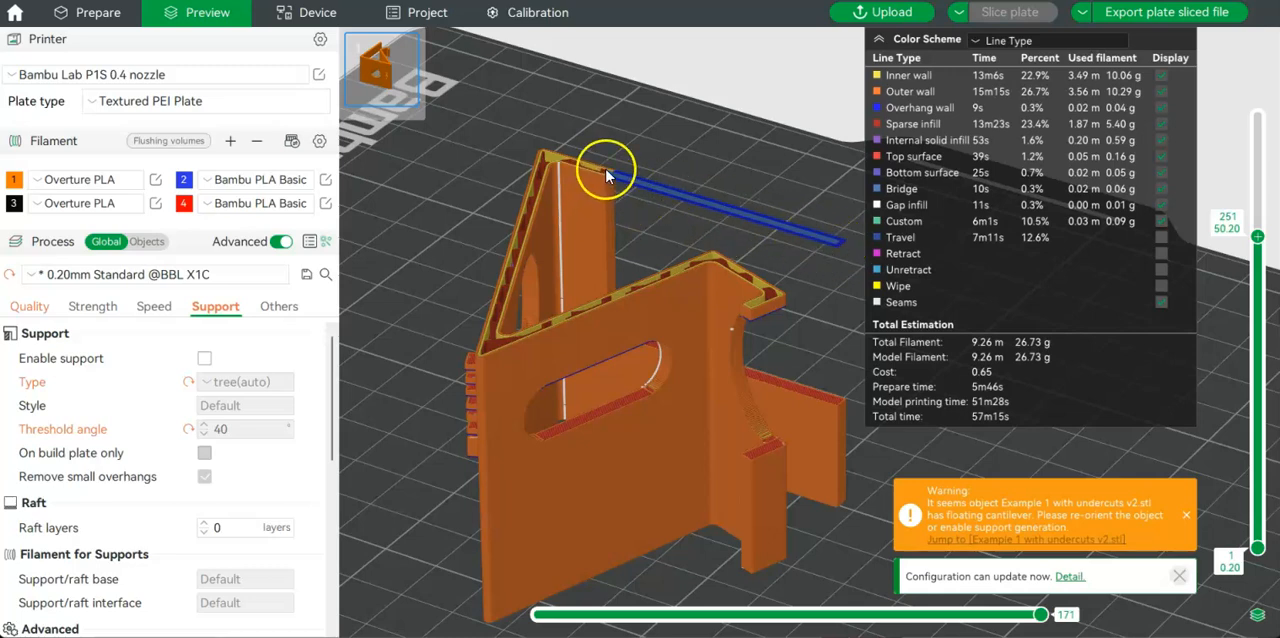
drag(1040, 622, 685, 632)
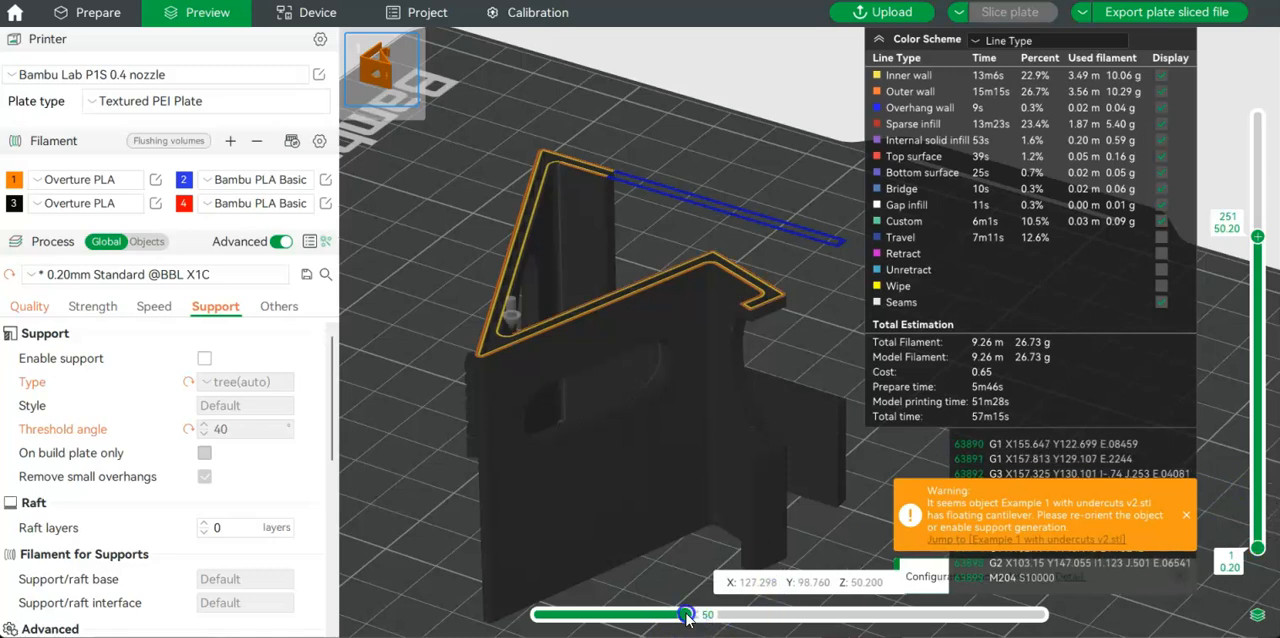
drag(1257, 237, 1243, 115)
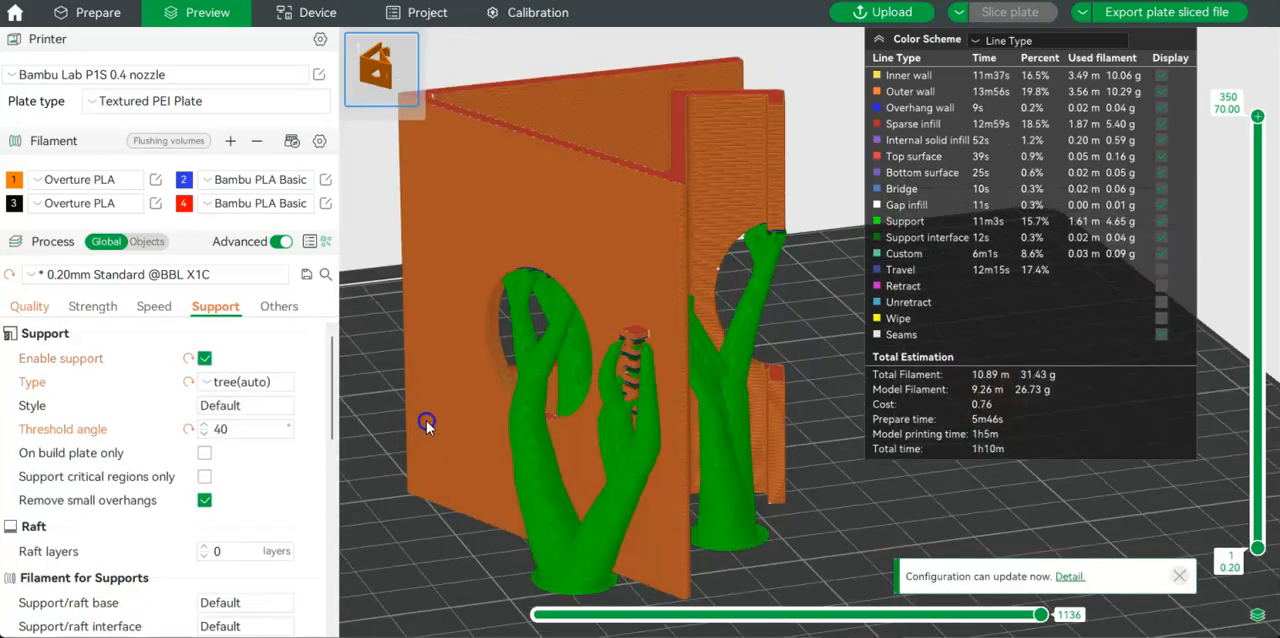
drag(426, 420, 325, 410)
drag(885, 508, 804, 458)
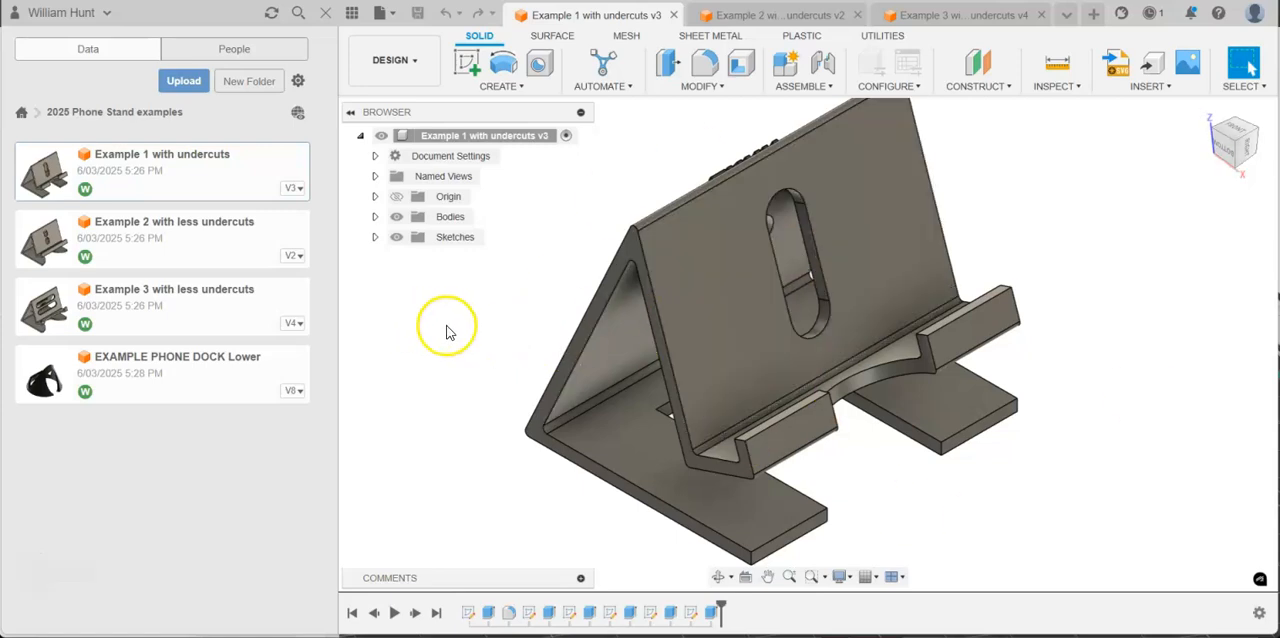
In Fusion, open Example 2 with less undercuts and examine the two slots in its phone-rest face.
click(166, 250)
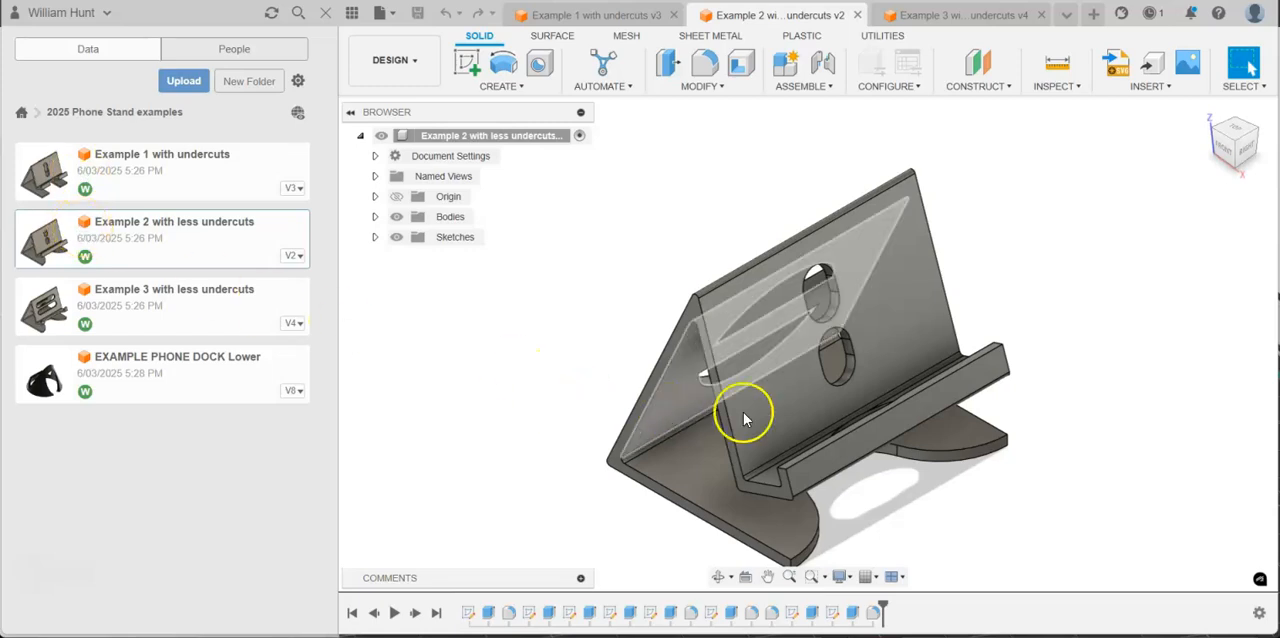
scroll(864, 324, up, 4)
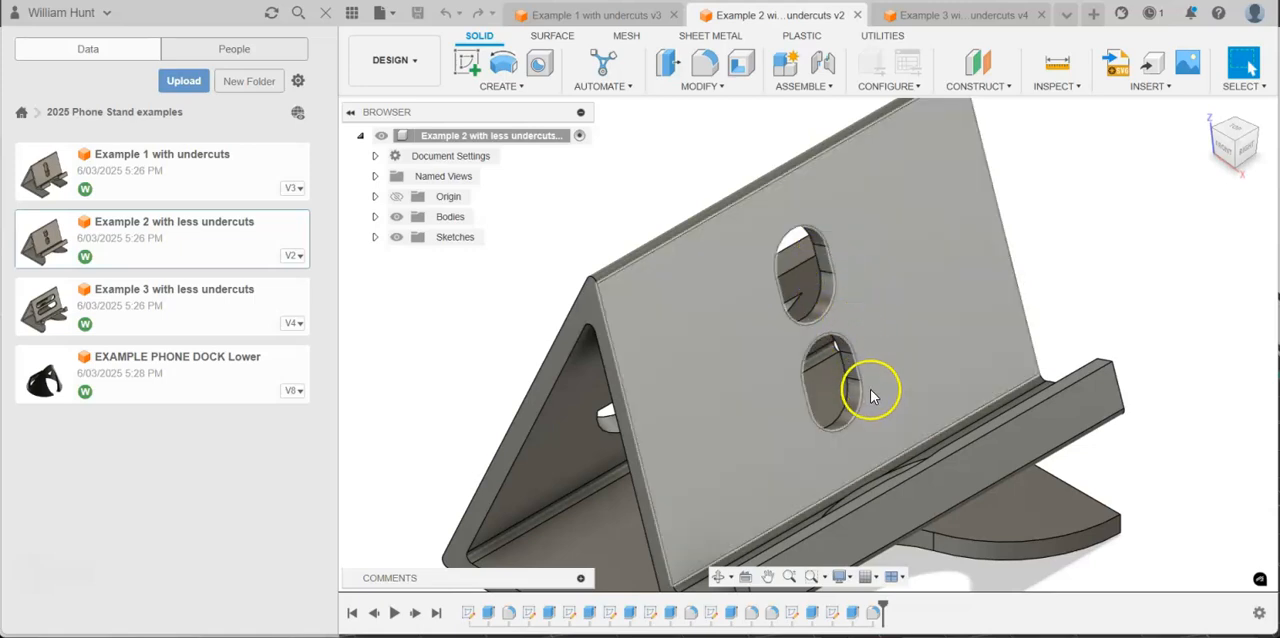
click(895, 350)
right_click(900, 348)
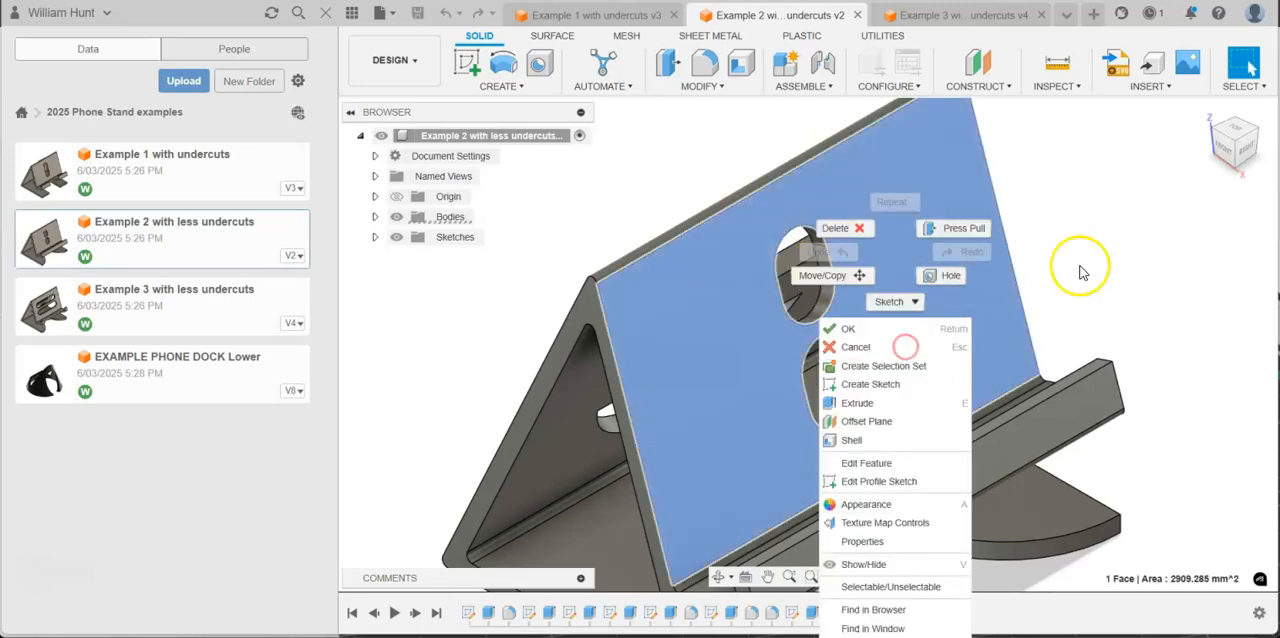
click(1075, 262)
click(1224, 150)
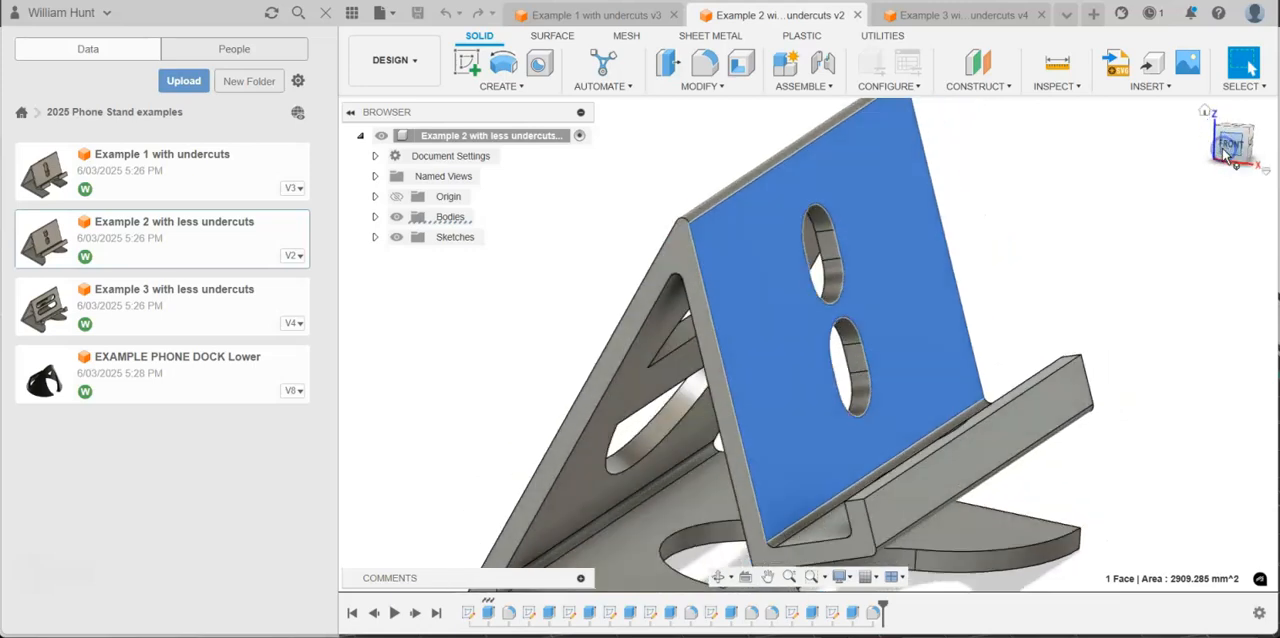
click(1224, 148)
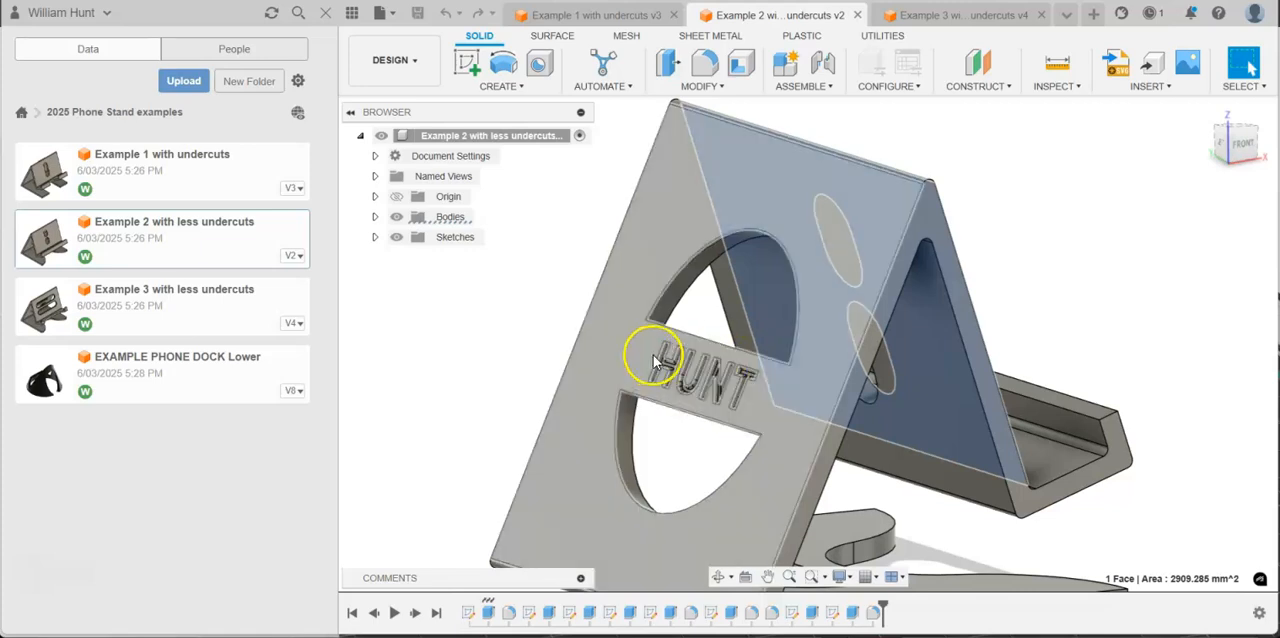
Examine the engraved lettering on the back of the Example 2 stand, and its underside cutouts.
scroll(645, 362, up, 5)
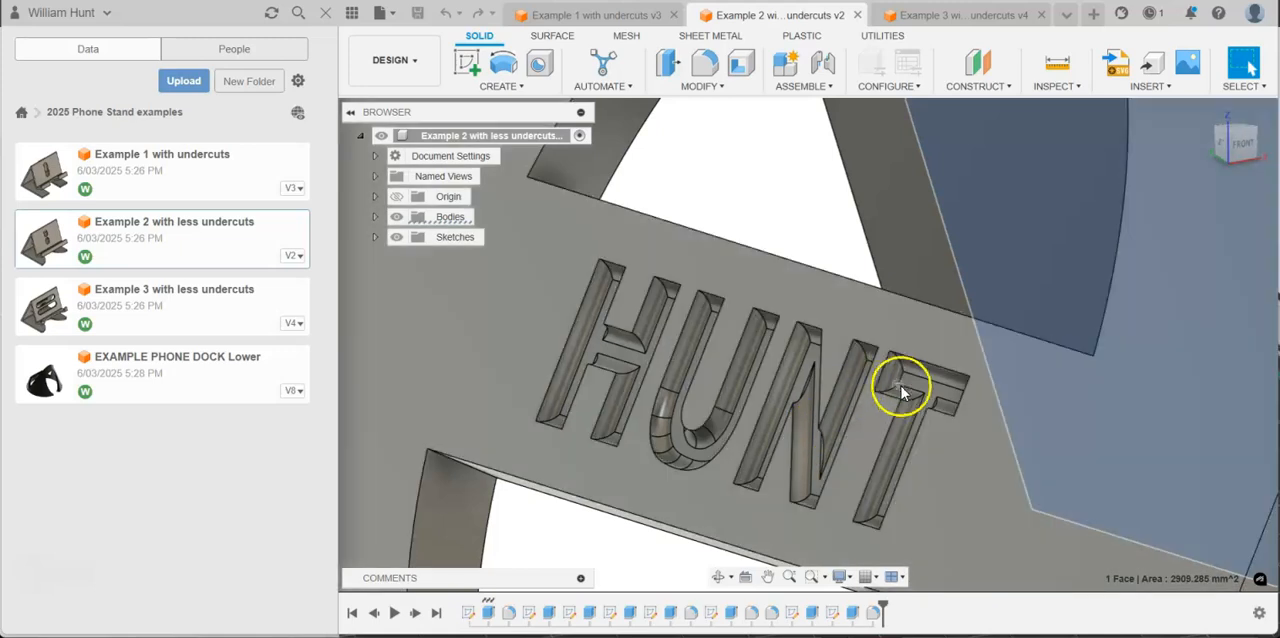
scroll(900, 392, down, 10)
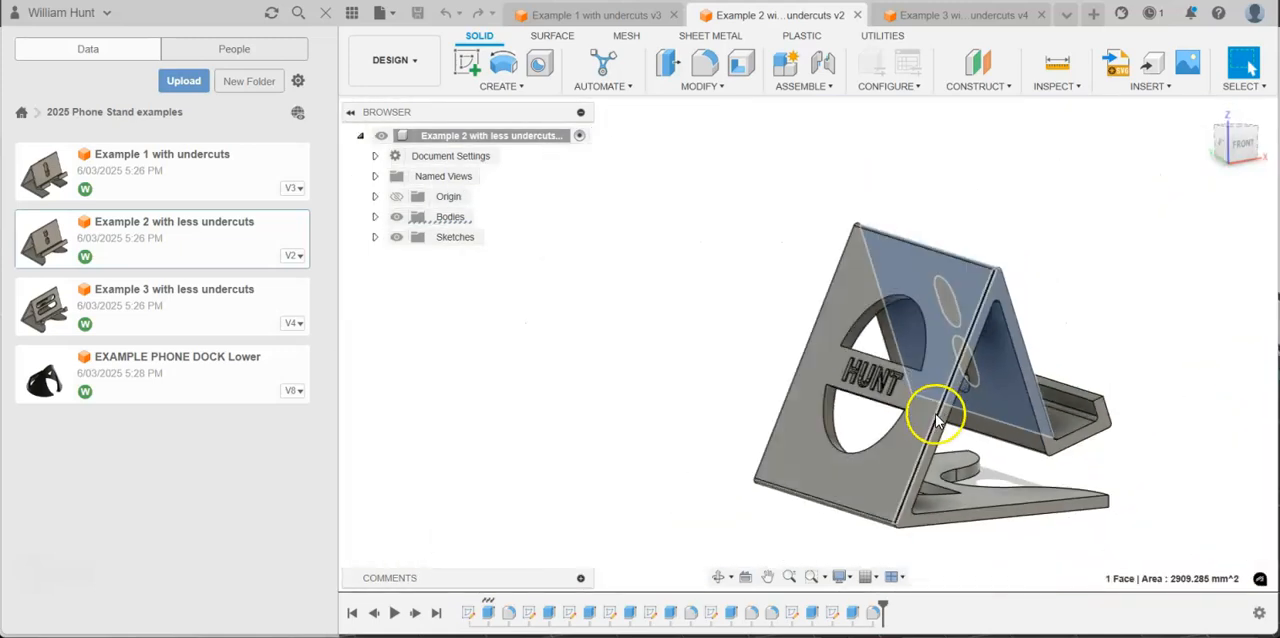
scroll(935, 420, up, 5)
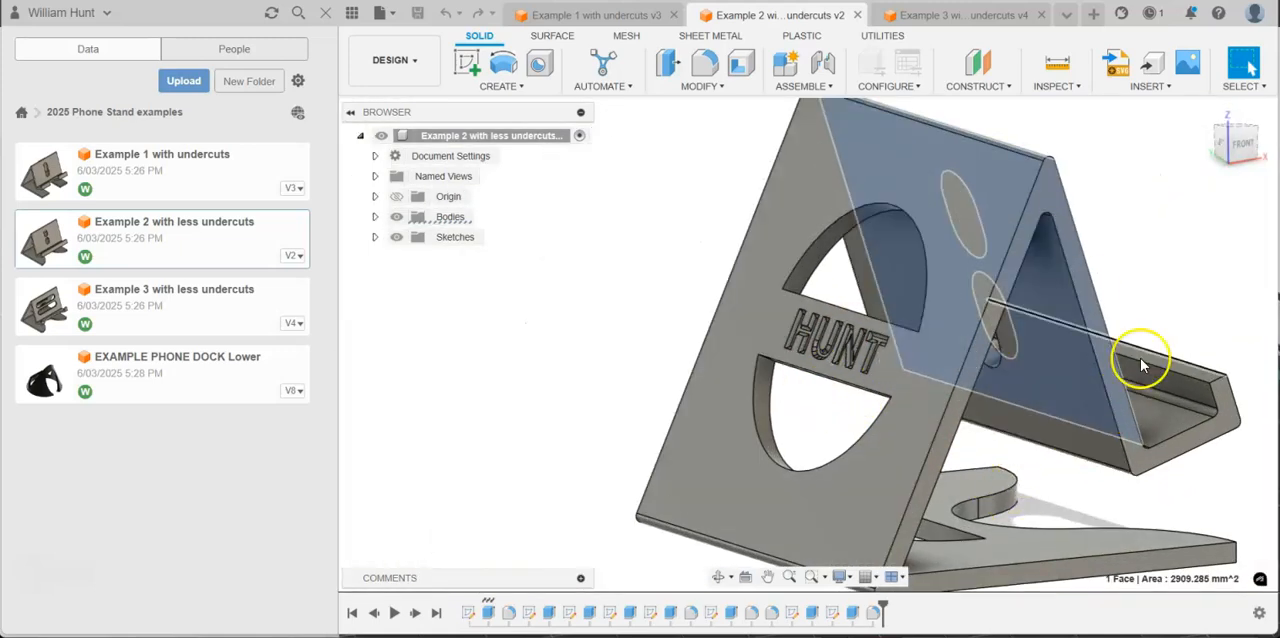
drag(1238, 157, 1186, 62)
click(1171, 337)
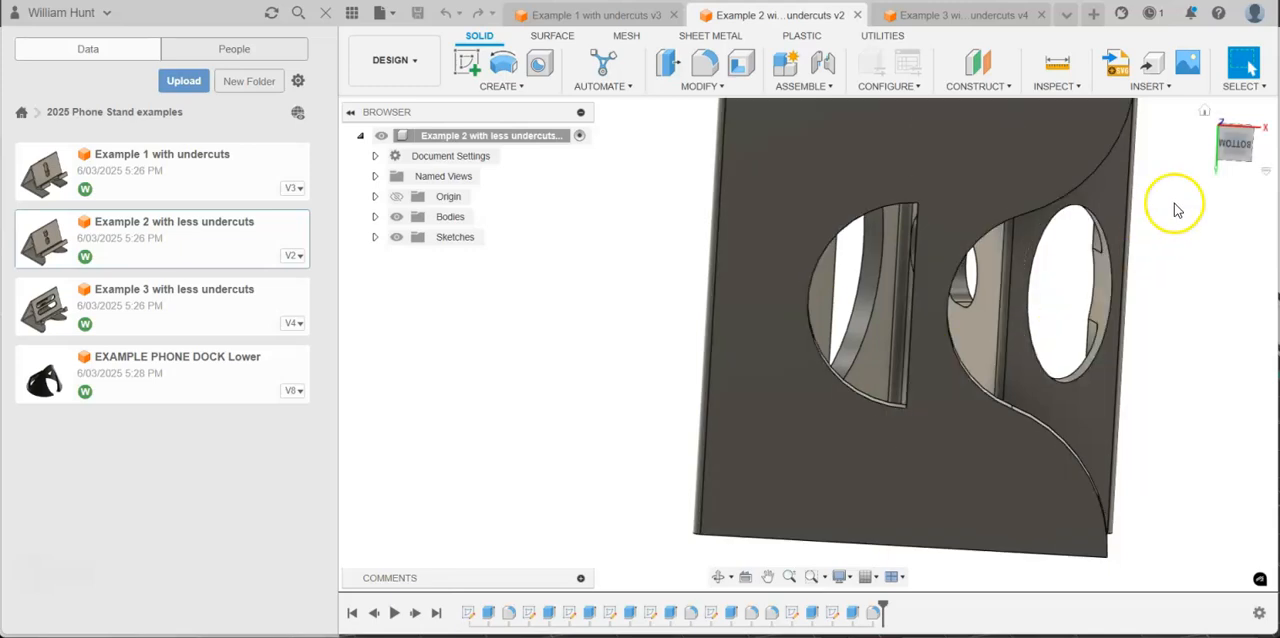
drag(1239, 156, 1131, 240)
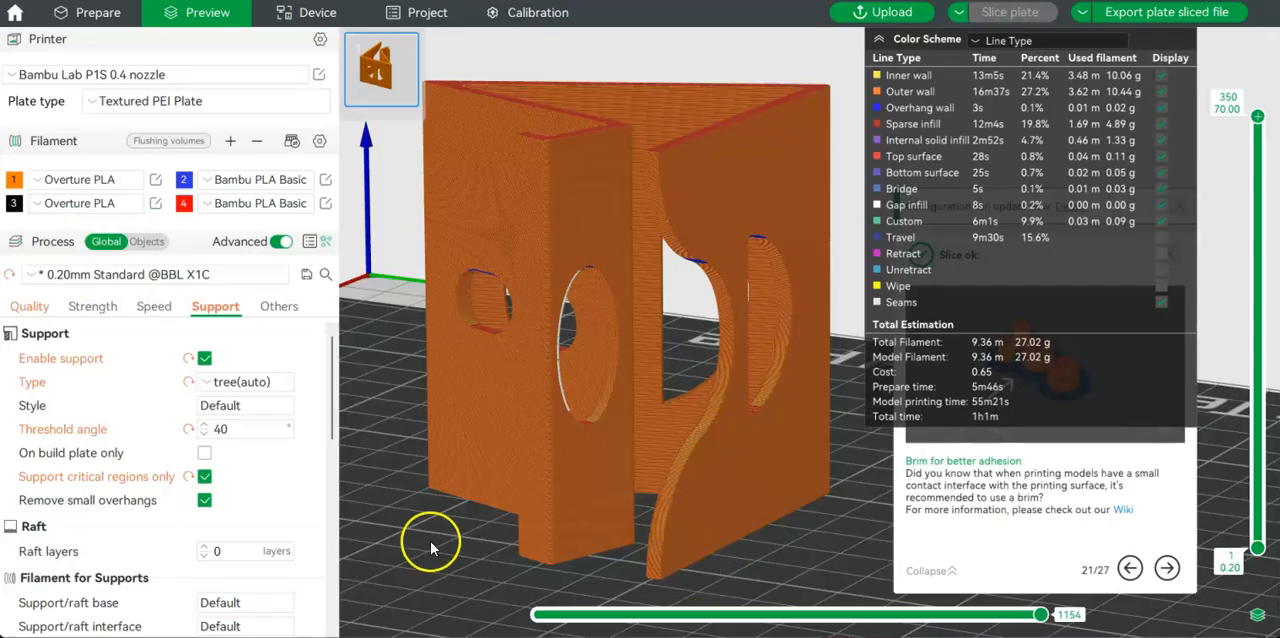
In Bambu Studio, inspect the sliced Example 2 stand and lower its layer preview to layer 198, where the slots are bridged.
drag(429, 540, 546, 556)
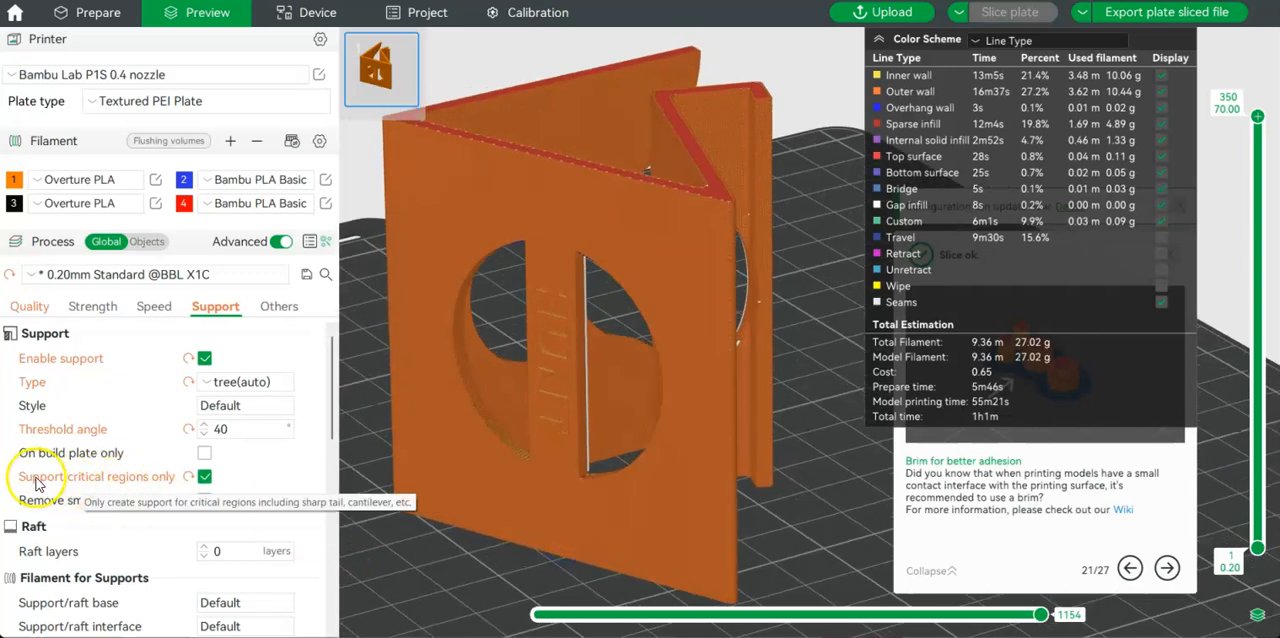
drag(709, 423, 698, 509)
drag(1258, 117, 1233, 300)
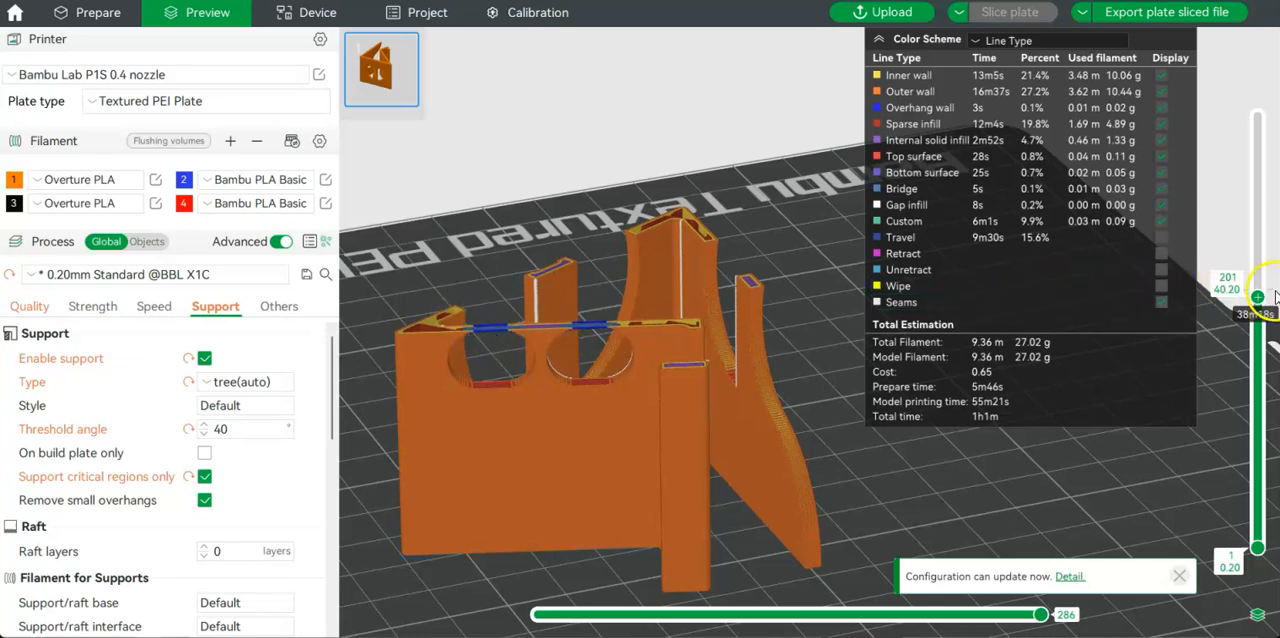
mouse_move(1262, 302)
mouse_down()
mouse_move(1264, 238)
mouse_move(1274, 307)
mouse_up()
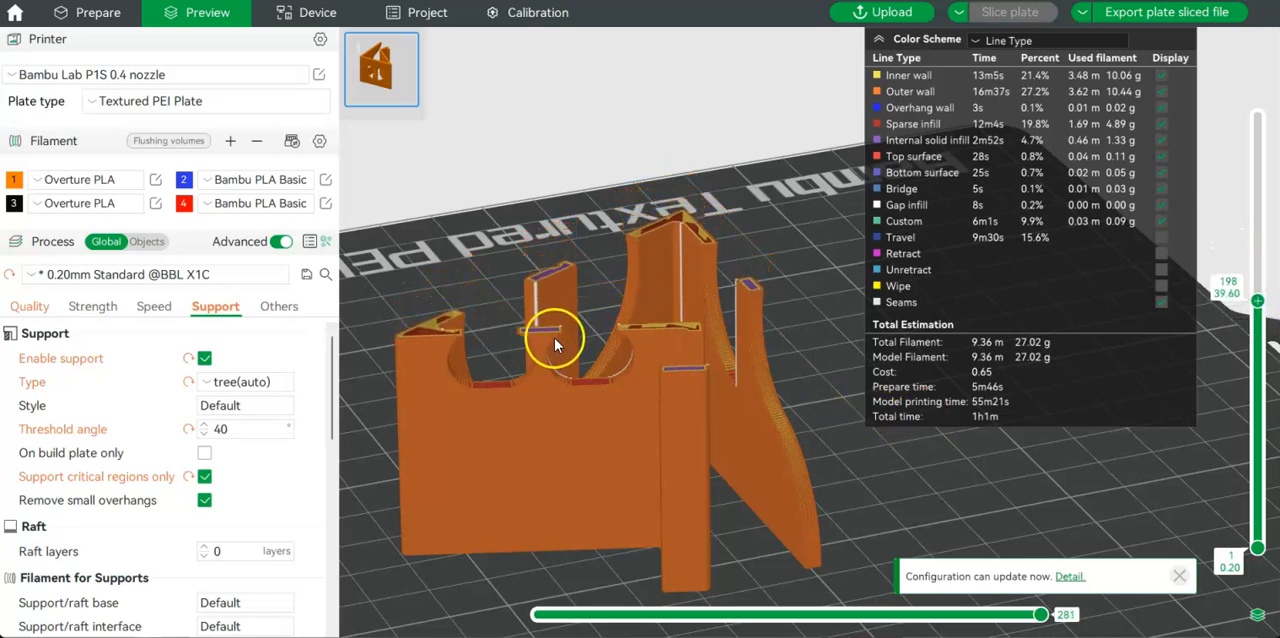
Check the horizontal bridges rule in the 3D Printing Rules PDF, and return to Bambu Studio to raise the Example 2 preview to full height.
click(443, 637)
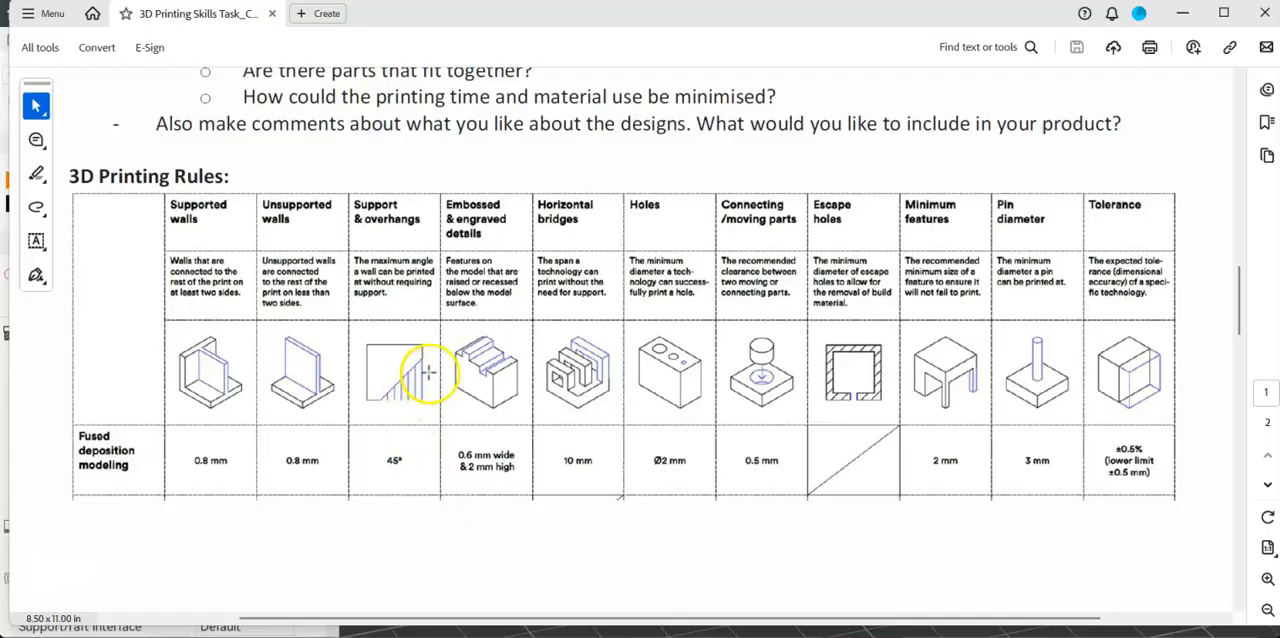
click(443, 637)
drag(1252, 318, 1276, 106)
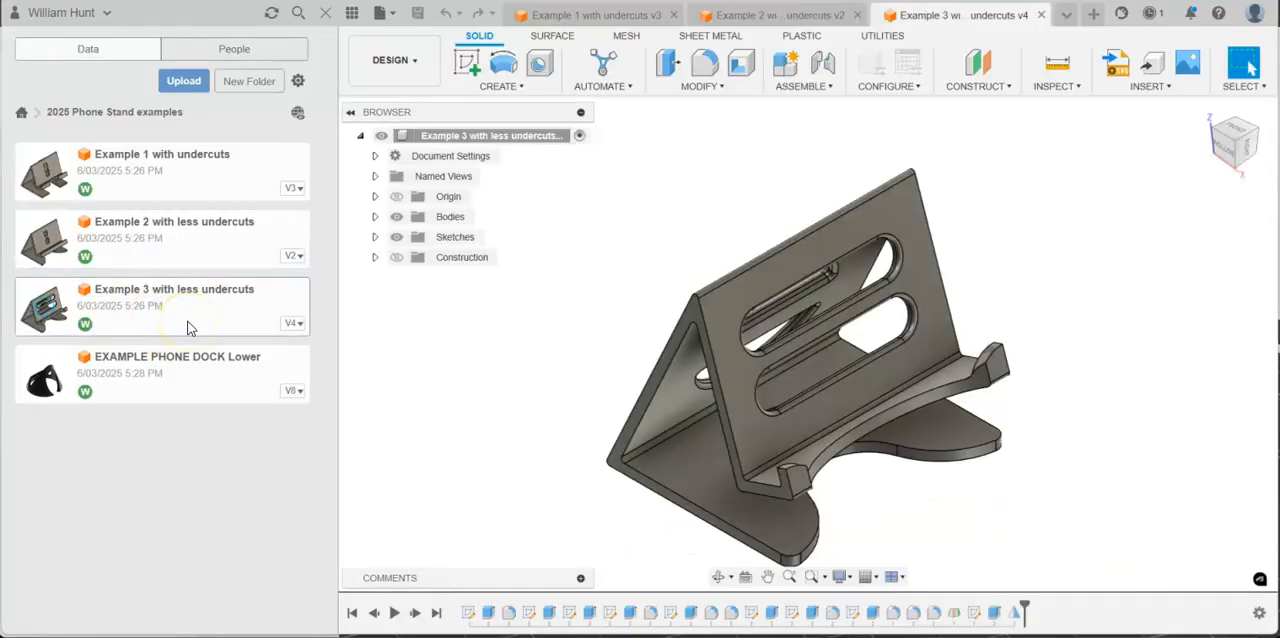
In Fusion, inspect Example 3 with less undercuts from the front and from the left, including its slots and engraved lettering.
scroll(798, 338, up, 4)
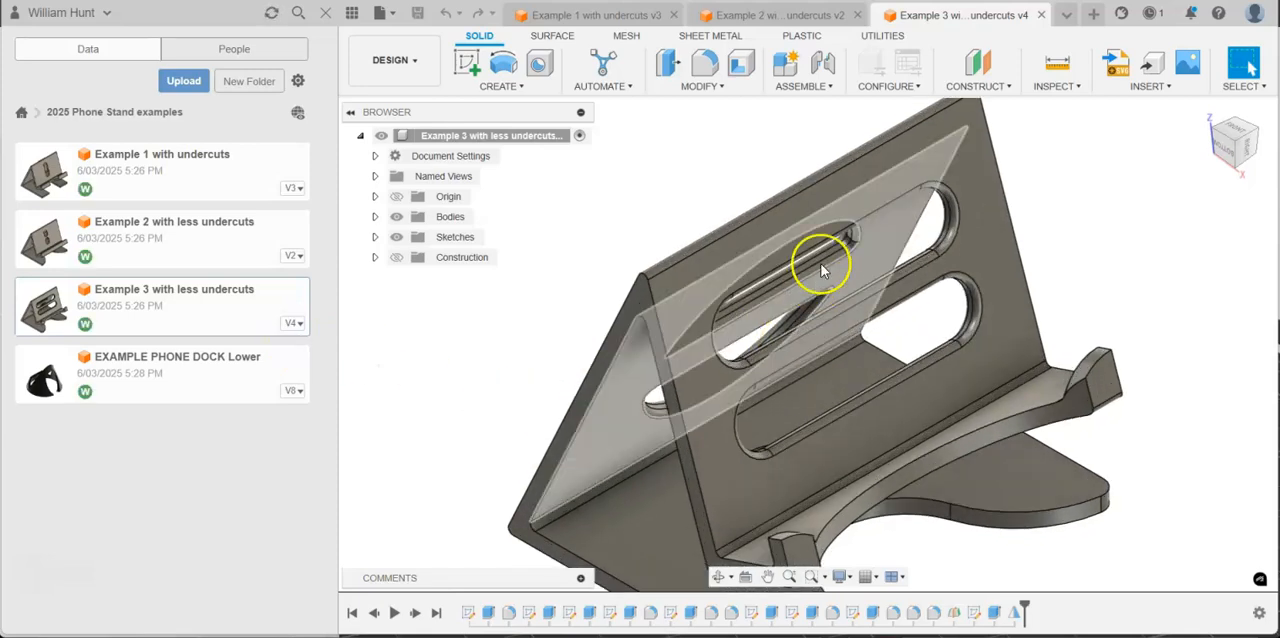
scroll(820, 230, down, 4)
scroll(880, 338, up, 2)
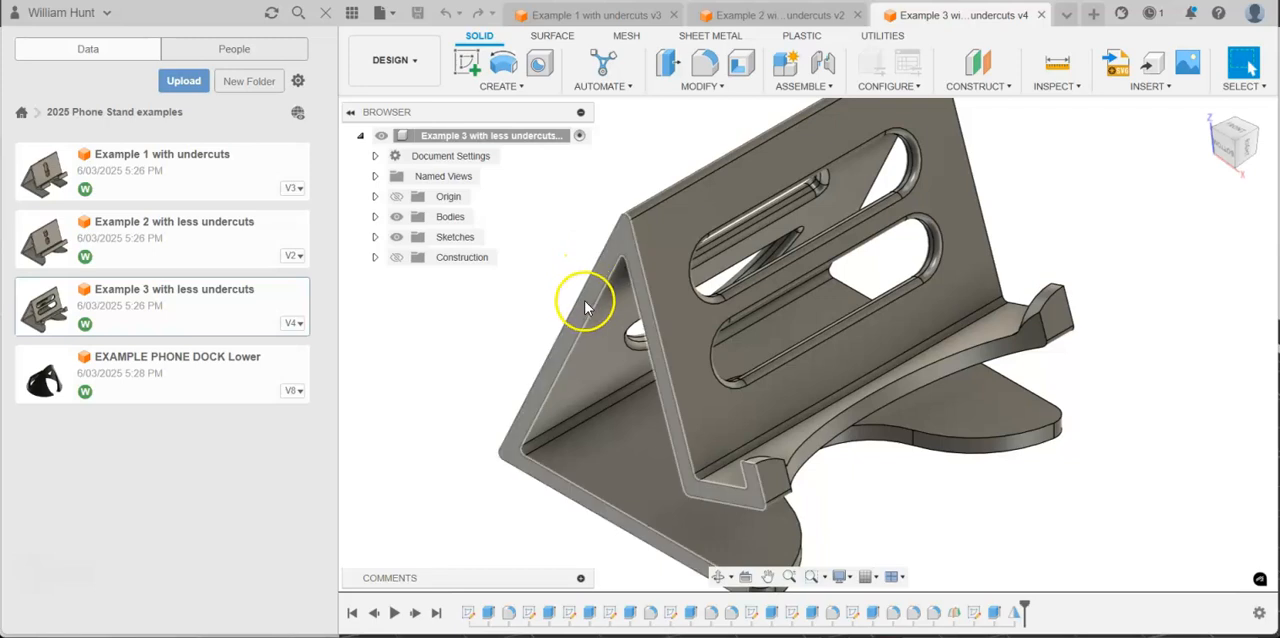
drag(1231, 158, 1215, 147)
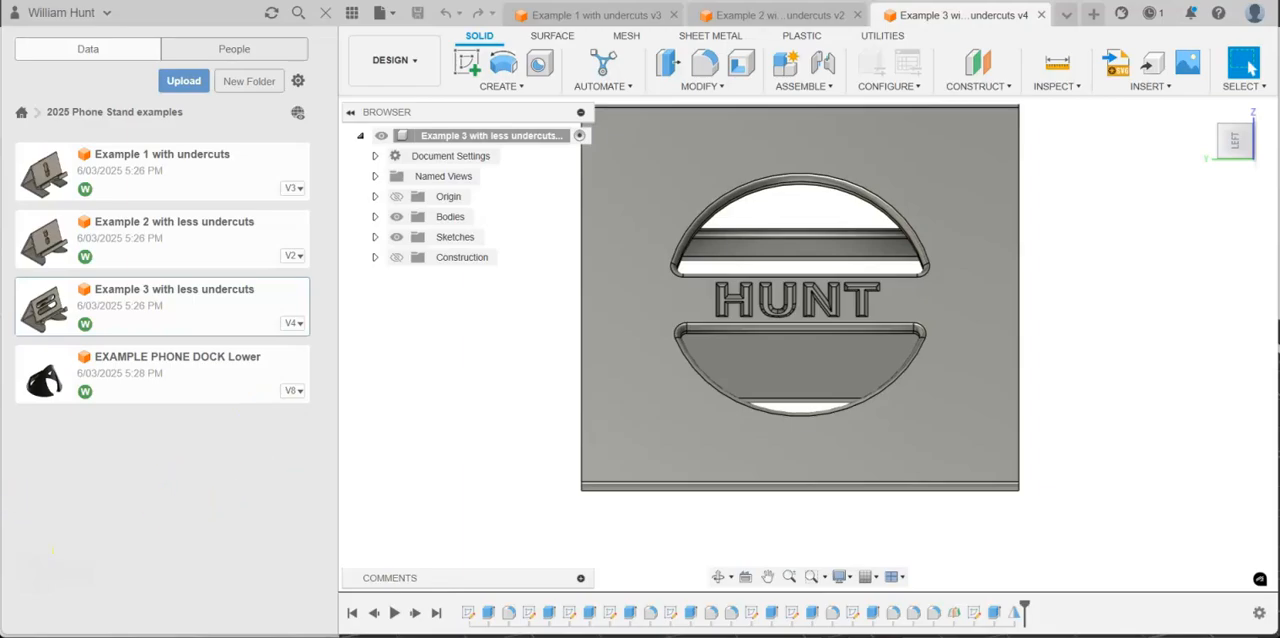
click(945, 328)
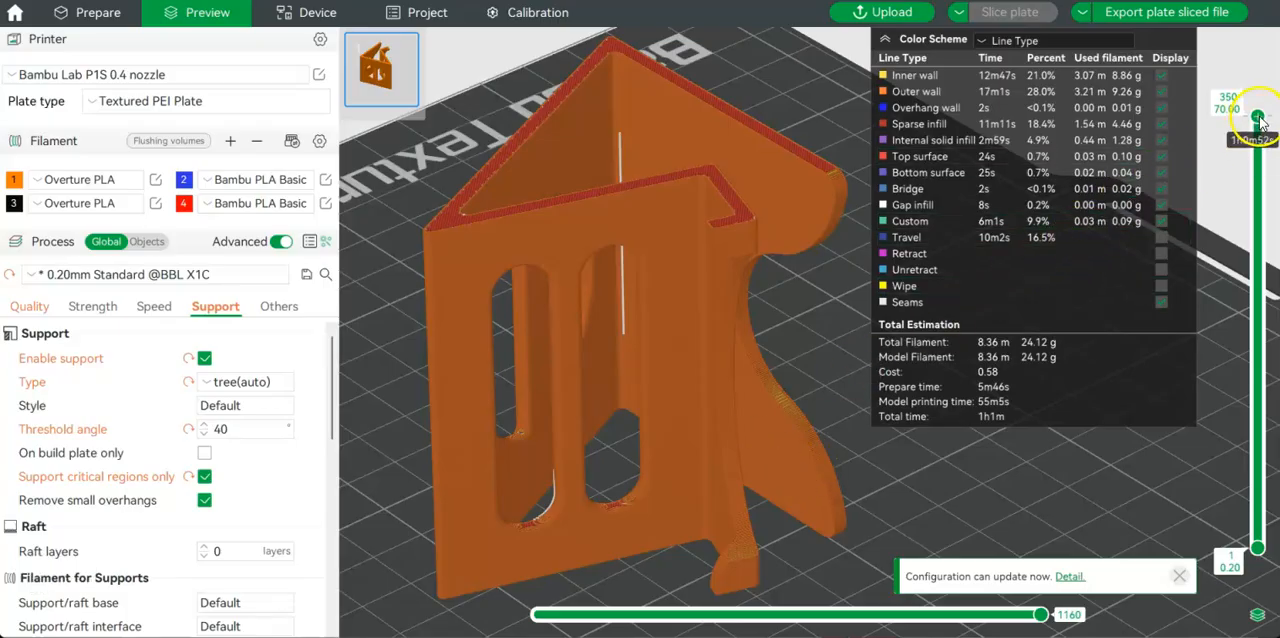
In Bambu Studio, step the Example 3 layer preview through layers 231, 245 and 263 to examine its arched openings, ending at layer 350.
drag(1258, 118, 1233, 267)
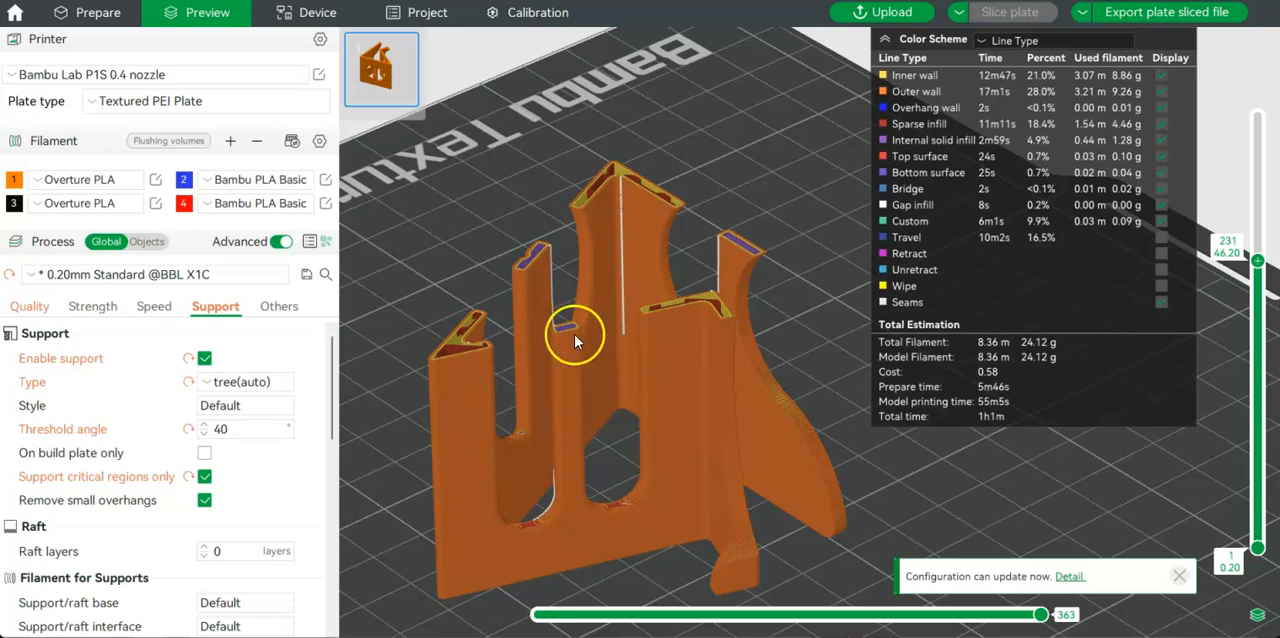
drag(1258, 262, 1258, 243)
drag(777, 261, 672, 247)
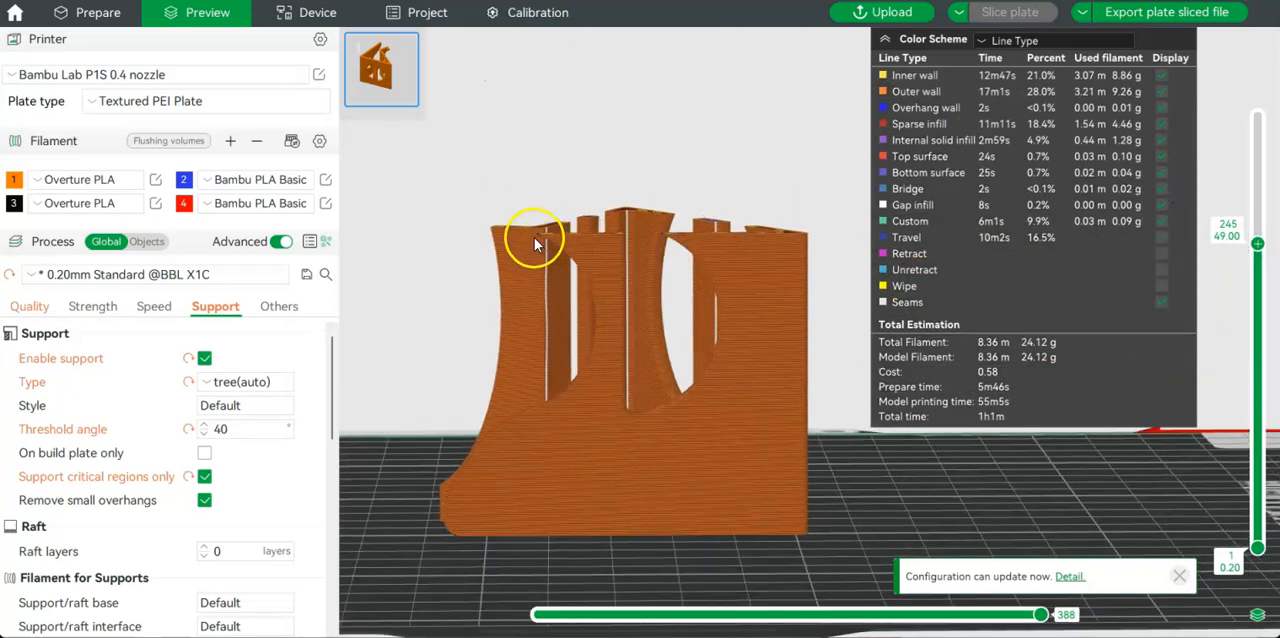
drag(1256, 245, 1262, 228)
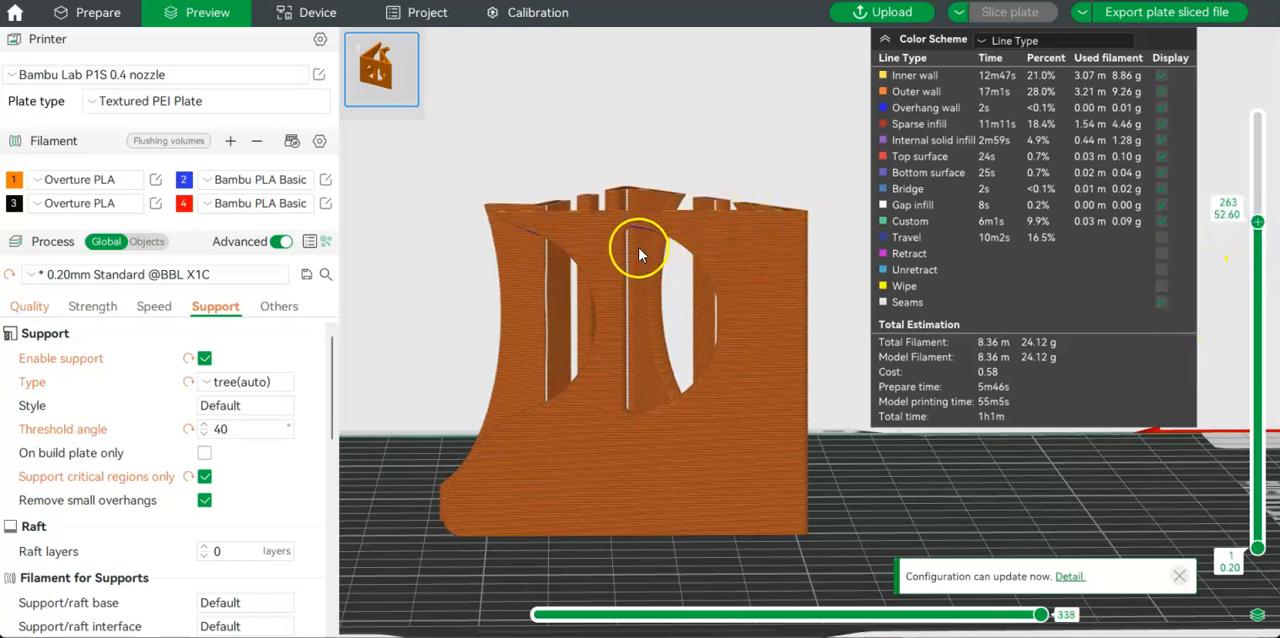
drag(529, 170, 653, 198)
drag(1257, 228, 1272, 107)
Examine the engraved lettering on the sliced Example 3 stand at layer 161, scrubbing that layer's toolpath to move 218.
drag(429, 424, 507, 406)
drag(608, 446, 402, 365)
drag(514, 370, 632, 368)
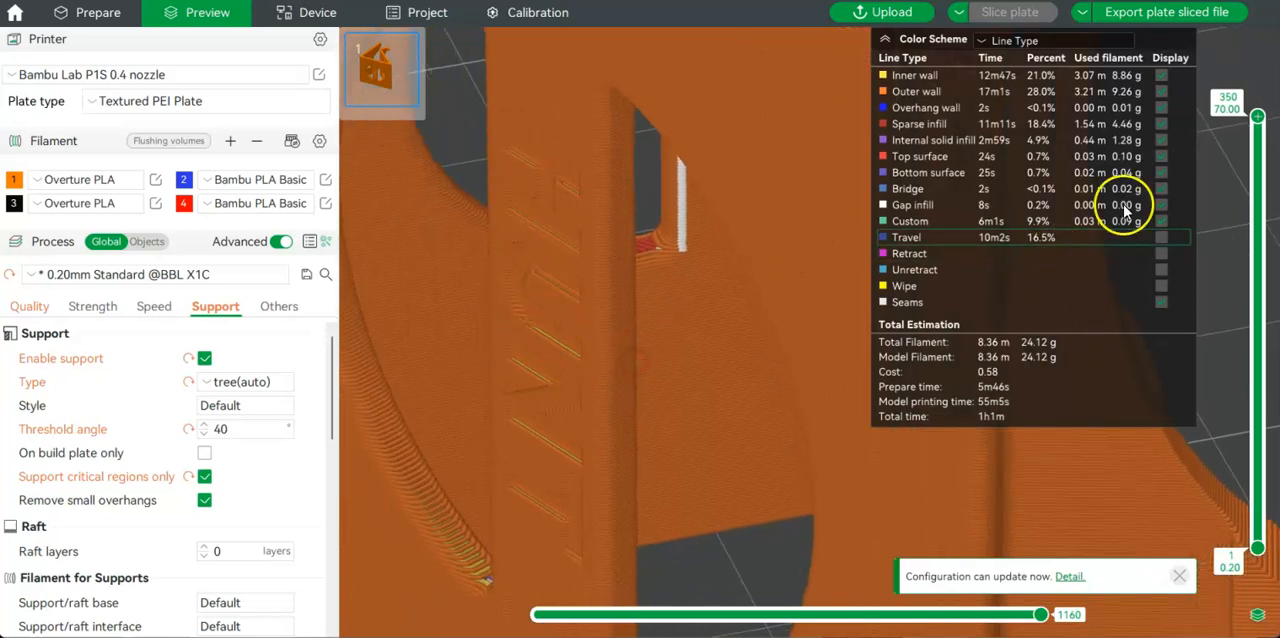
drag(1262, 137, 1275, 346)
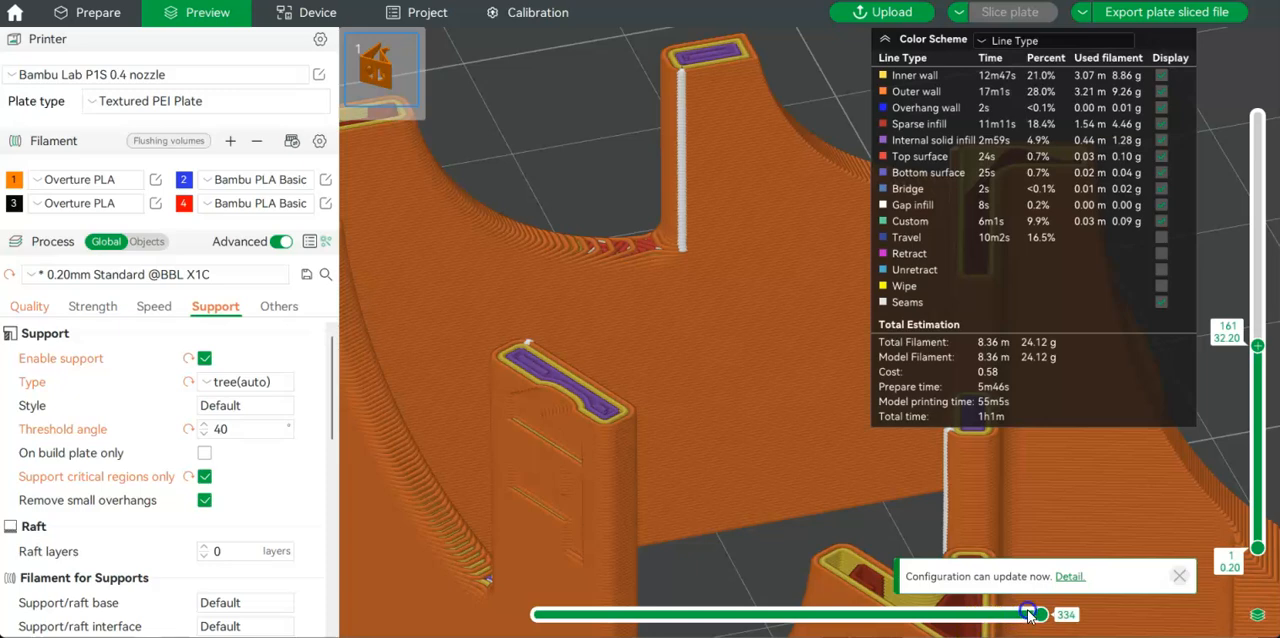
drag(1041, 614, 684, 622)
drag(715, 620, 866, 607)
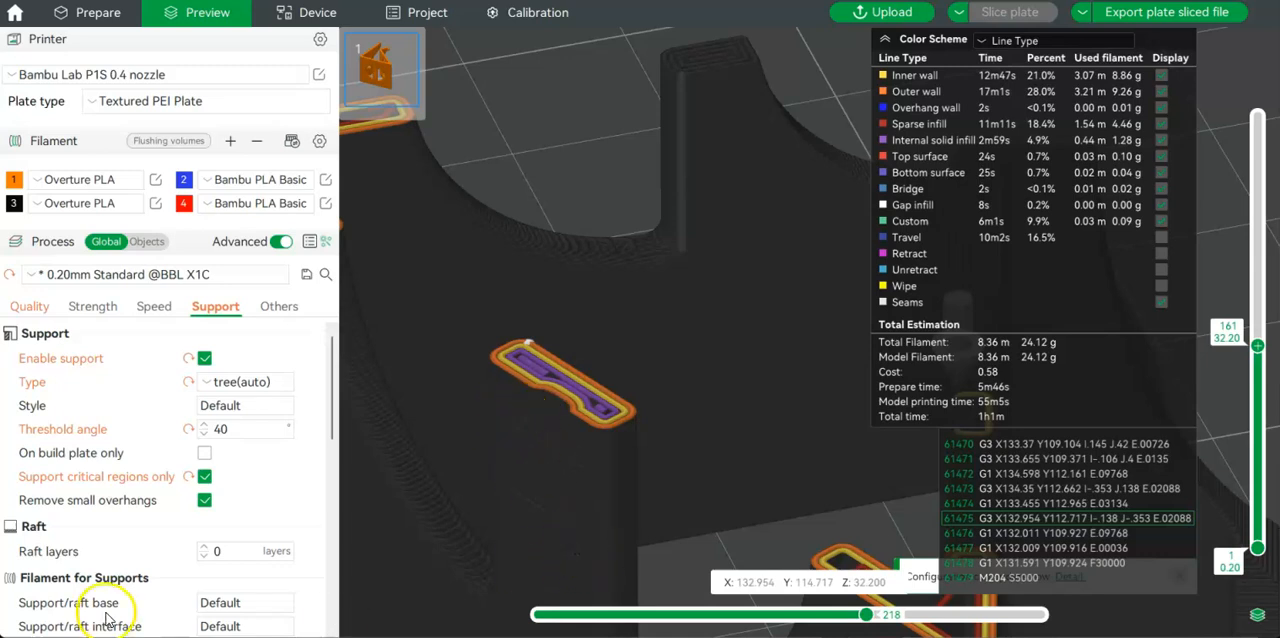
Restore the Example 3 preview to its complete toolpath at layer 350 and inspect the stand from several sides.
drag(866, 614, 1040, 614)
drag(1260, 345, 1253, 97)
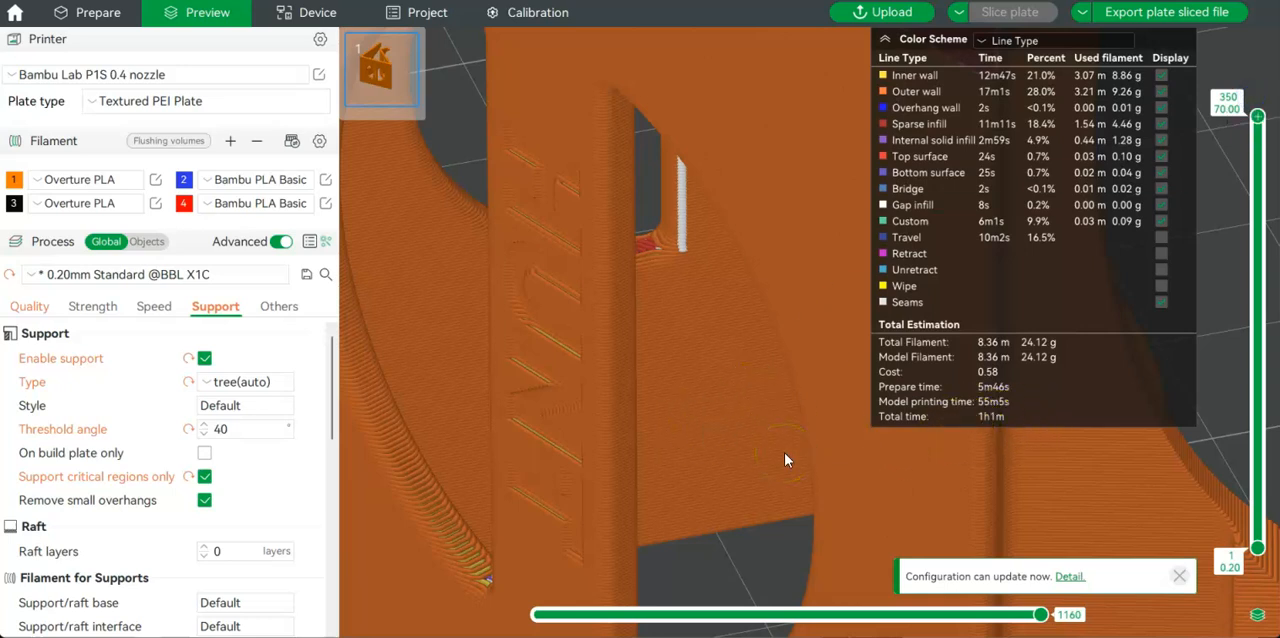
scroll(784, 452, down, 6)
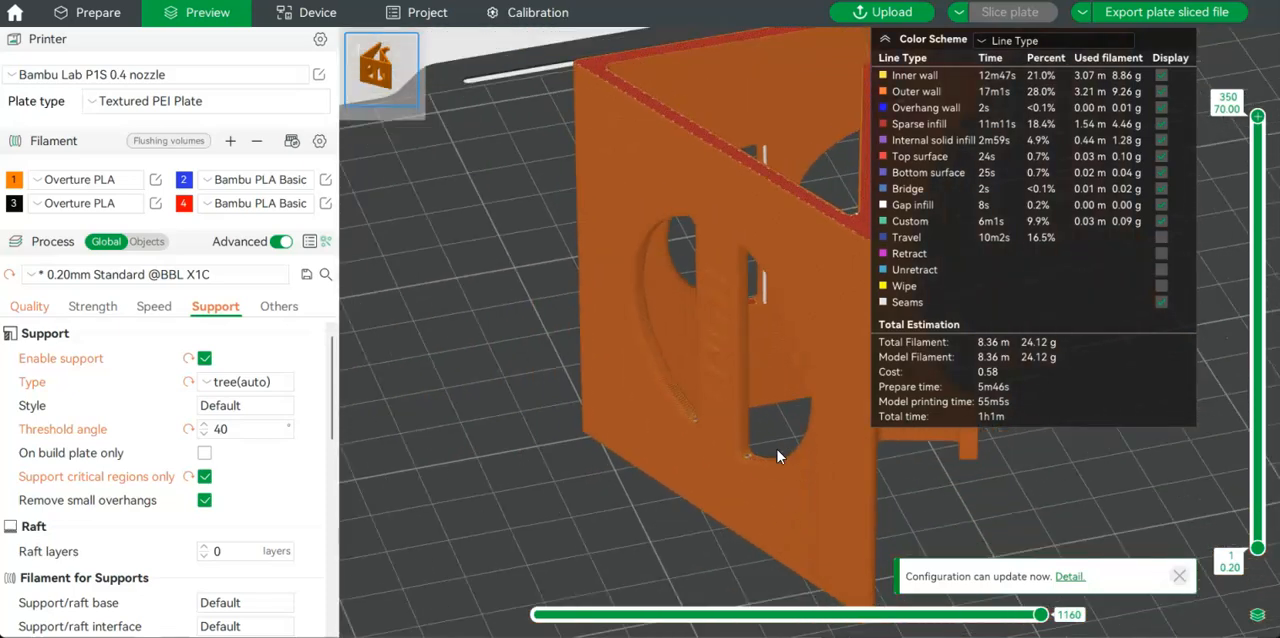
drag(777, 449, 675, 438)
drag(598, 511, 621, 315)
drag(572, 433, 297, 455)
right_drag(889, 324, 794, 324)
drag(794, 324, 741, 388)
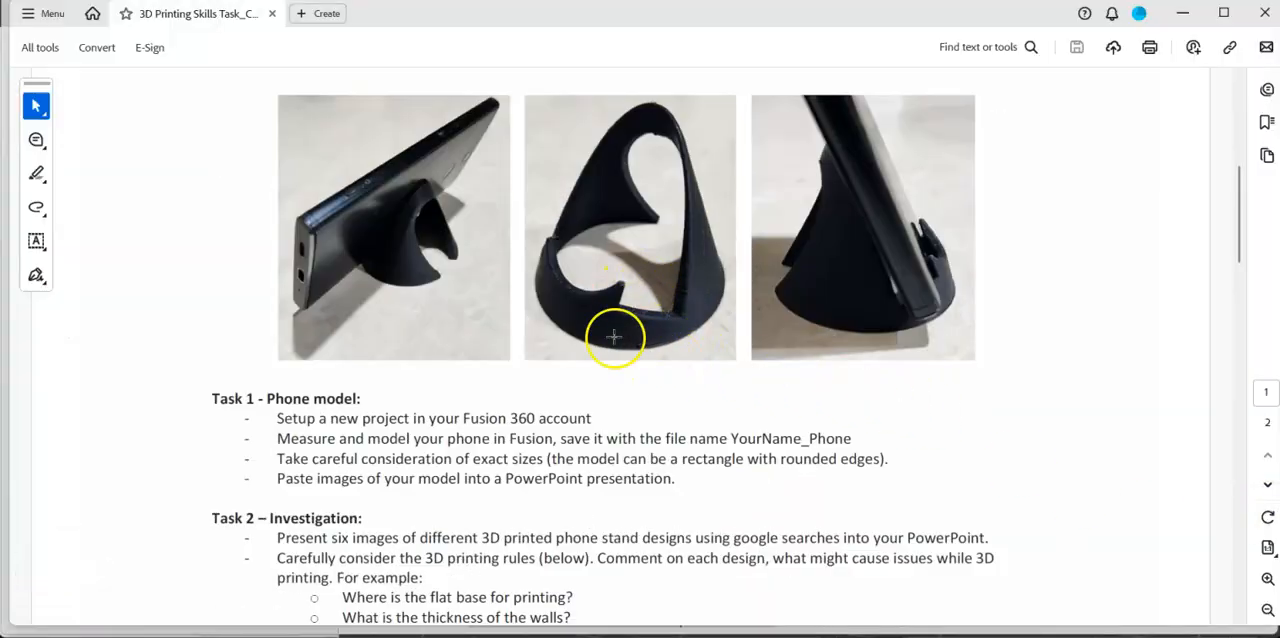
Read through Tasks 1 to 4 and the design constraints in the 3D Printing Skills Task PDF.
scroll(630, 285, down, 5)
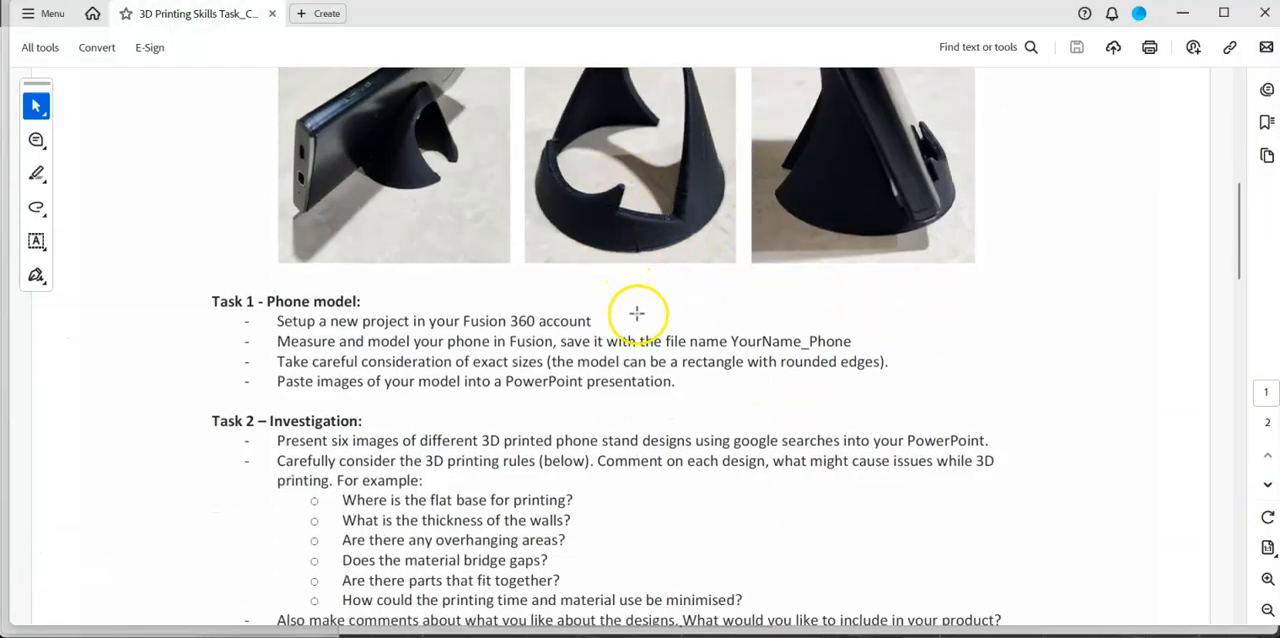
scroll(486, 387, down, 1)
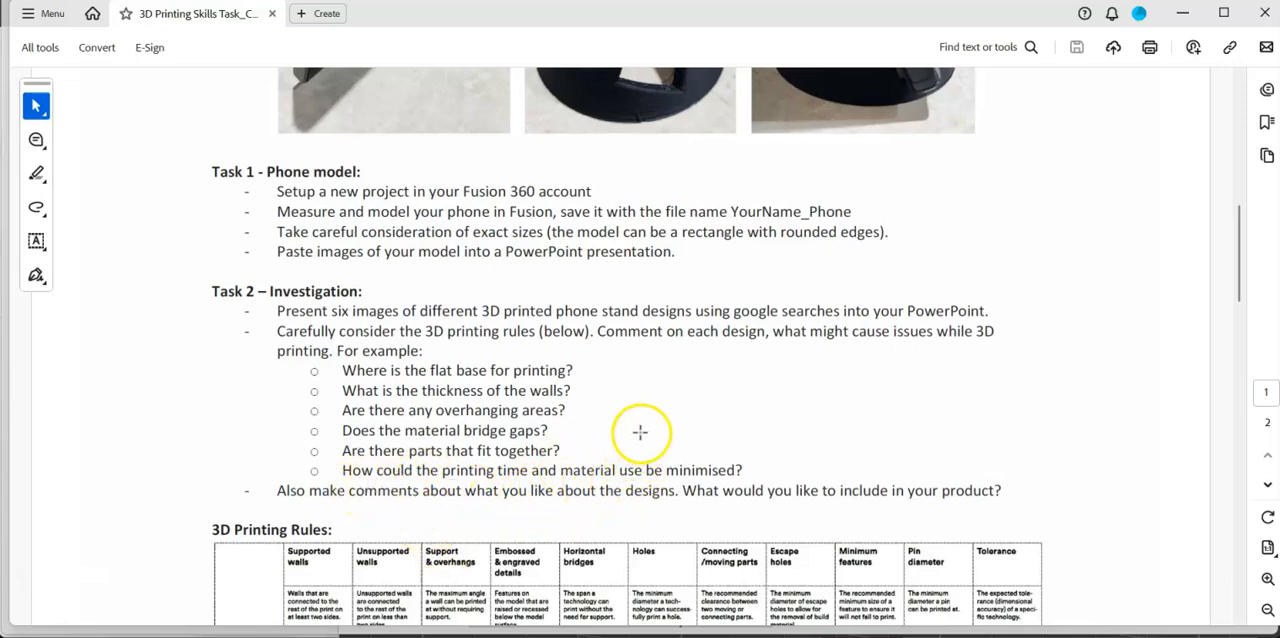
scroll(641, 432, down, 10)
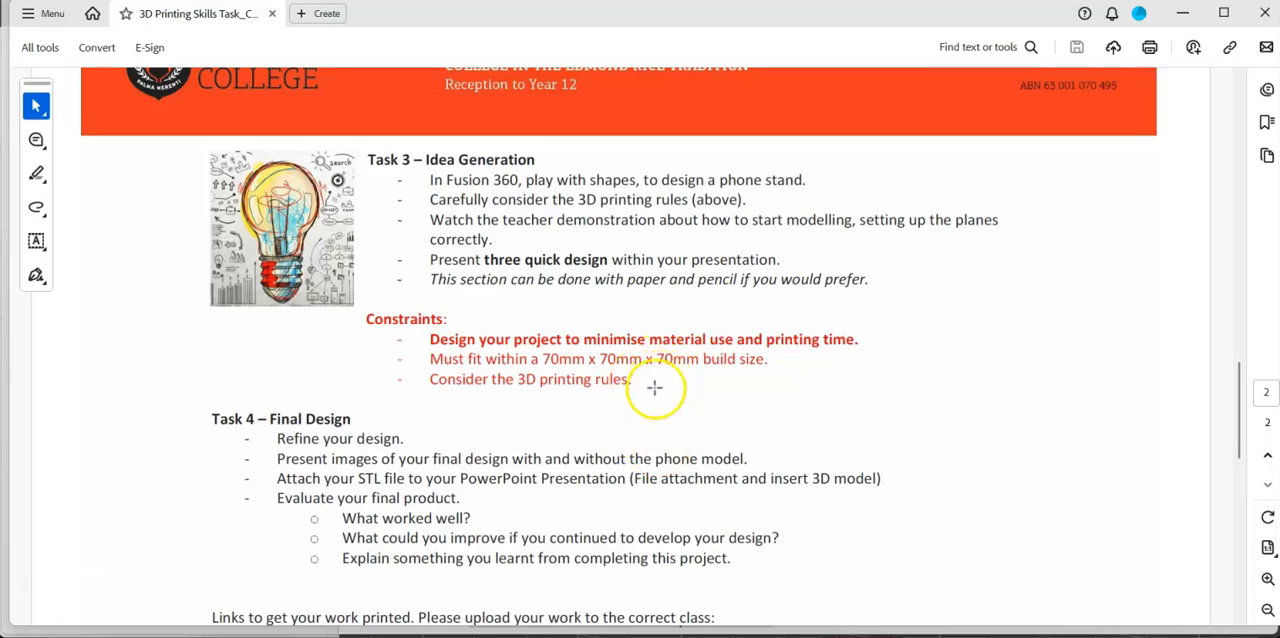
Go back from Tasks 3 and 4 in the task PDF through the 3D printing rules to the example phone stand photos.
scroll(634, 430, up, 10)
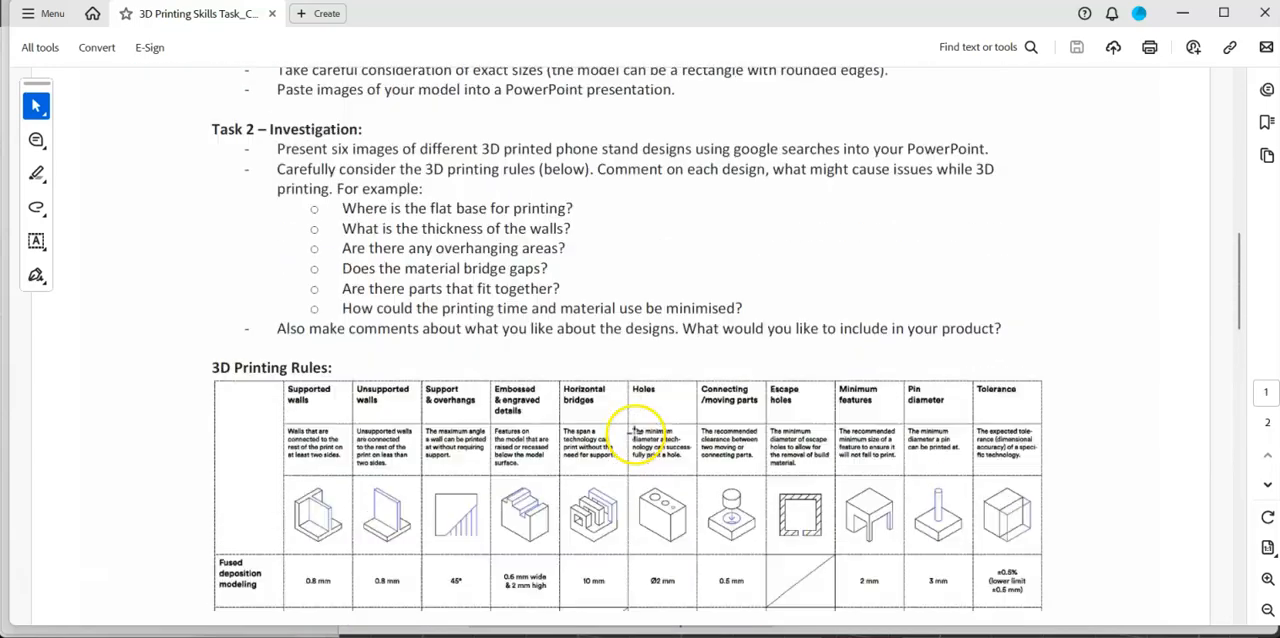
scroll(634, 430, up, 4)
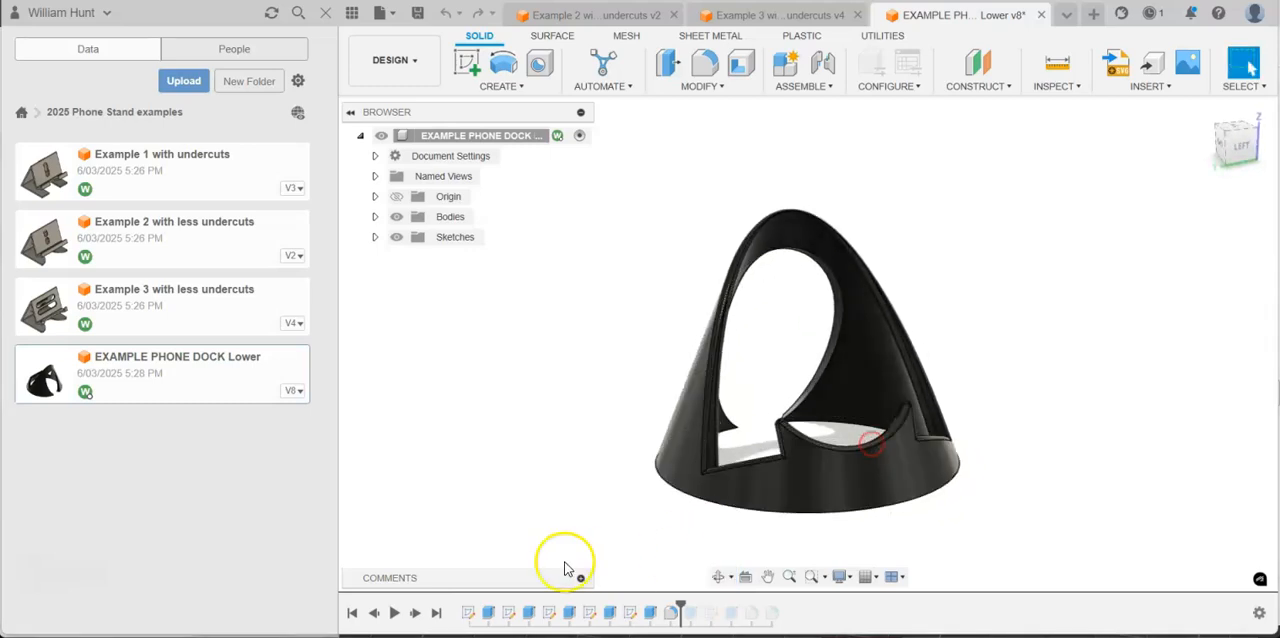
In Fusion 360, play back the construction history of the EXAMPLE PHONE DOCK Lower model.
click(393, 613)
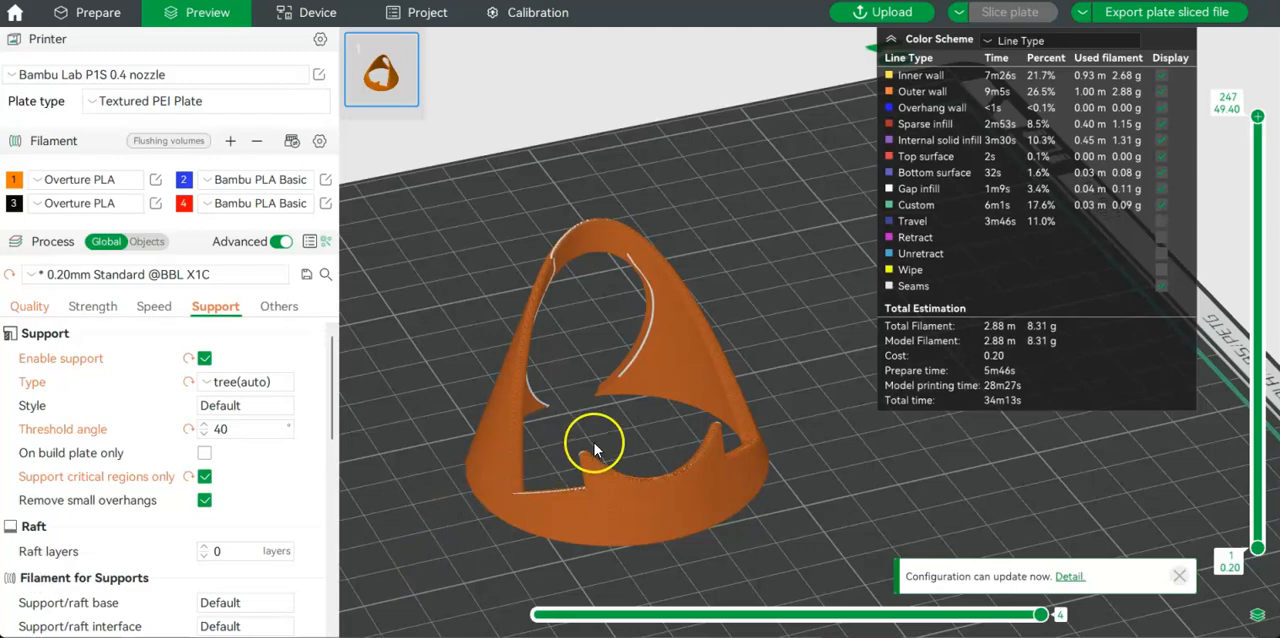
In Bambu Studio, preview the sliced phone dock at layers 1 and 3, advancing to layer 197 to examine how its walls build up.
drag(594, 442, 621, 457)
drag(1257, 116, 1258, 541)
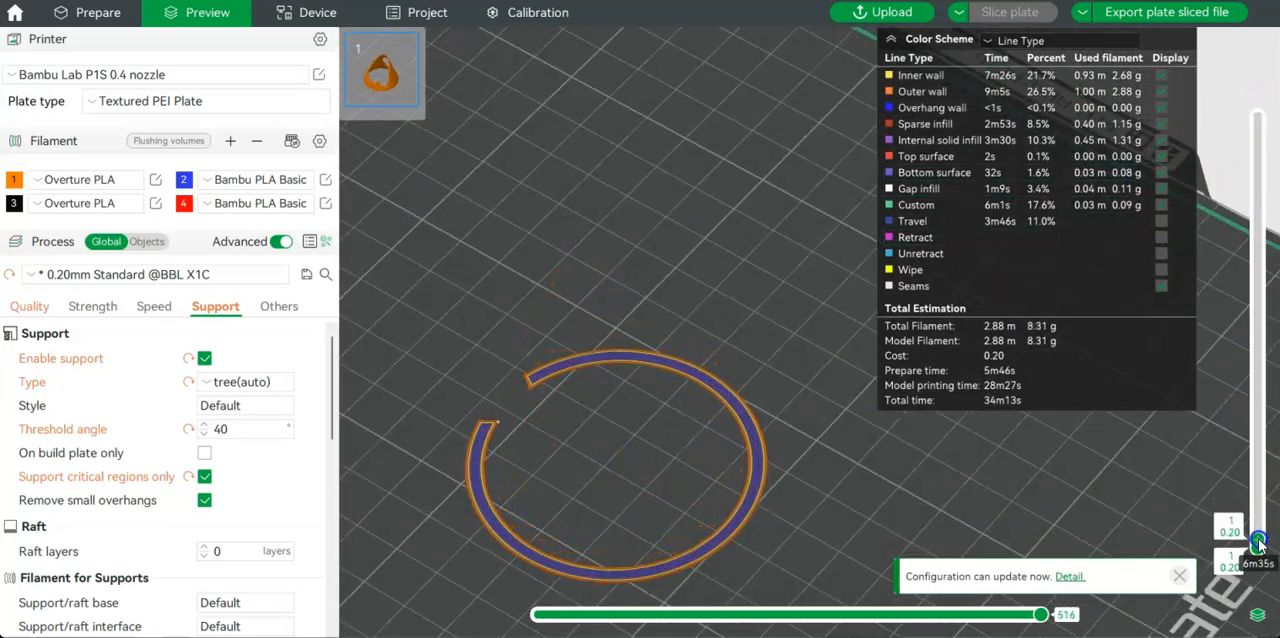
scroll(1258, 541, up, 2)
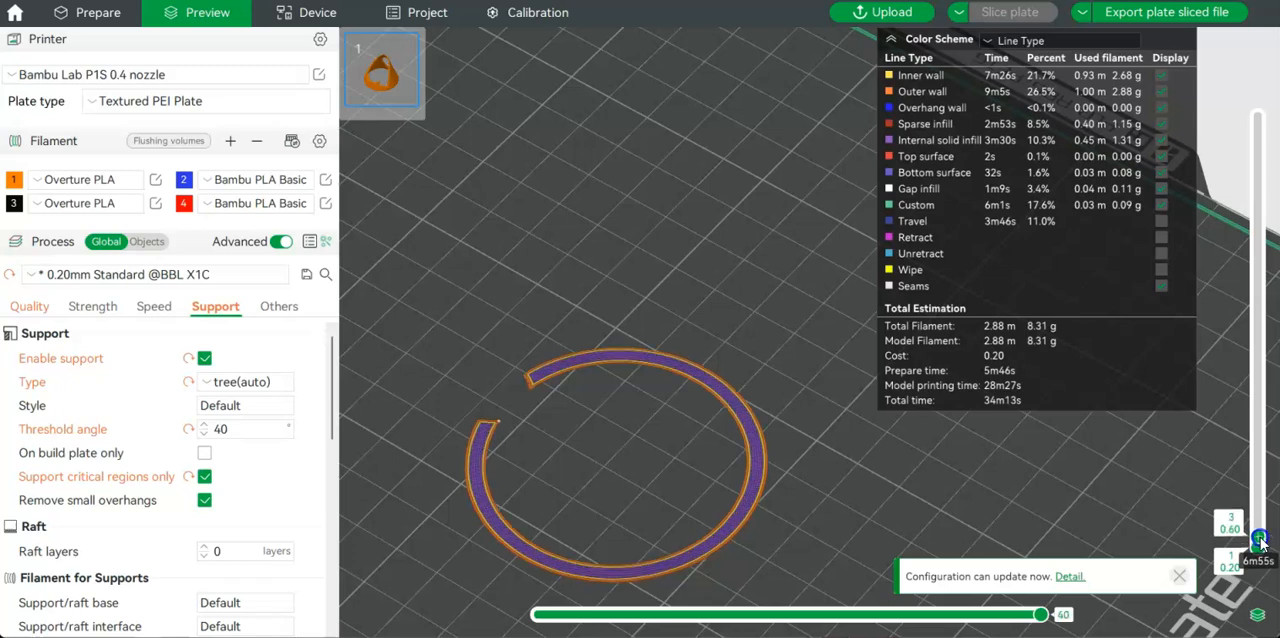
drag(1260, 538, 1250, 210)
key(3)
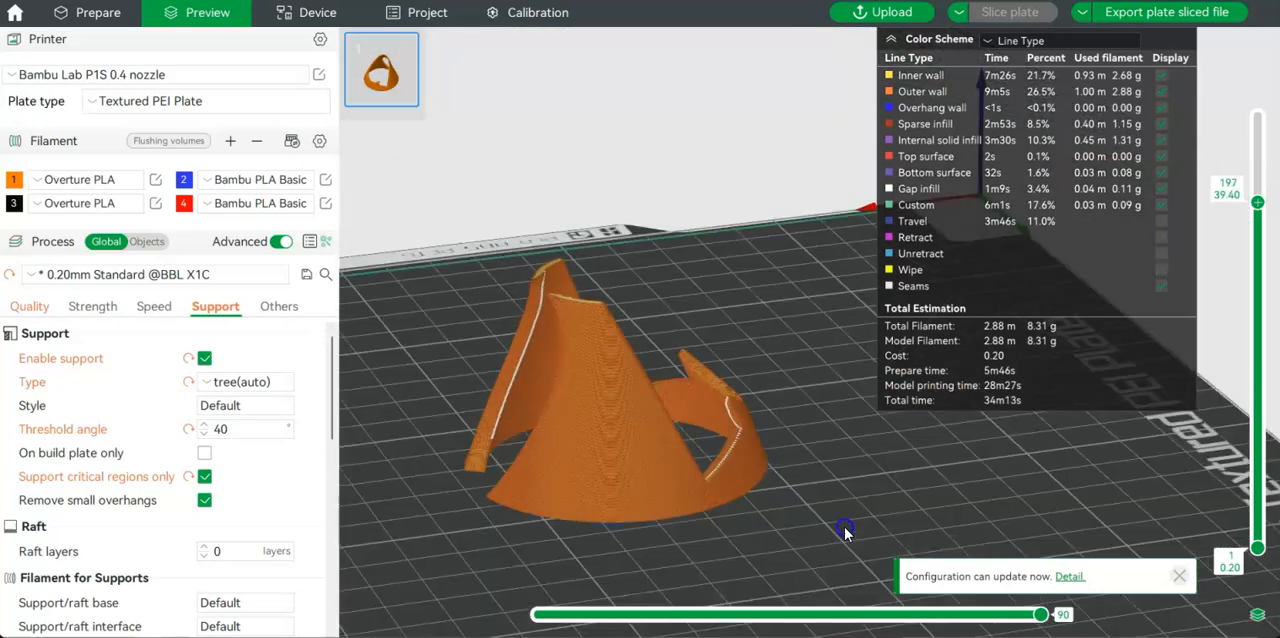
Show the complete phone dock preview up to layer 247 and inspect the finished shape from several sides.
drag(892, 510, 908, 515)
drag(1257, 206, 1268, 116)
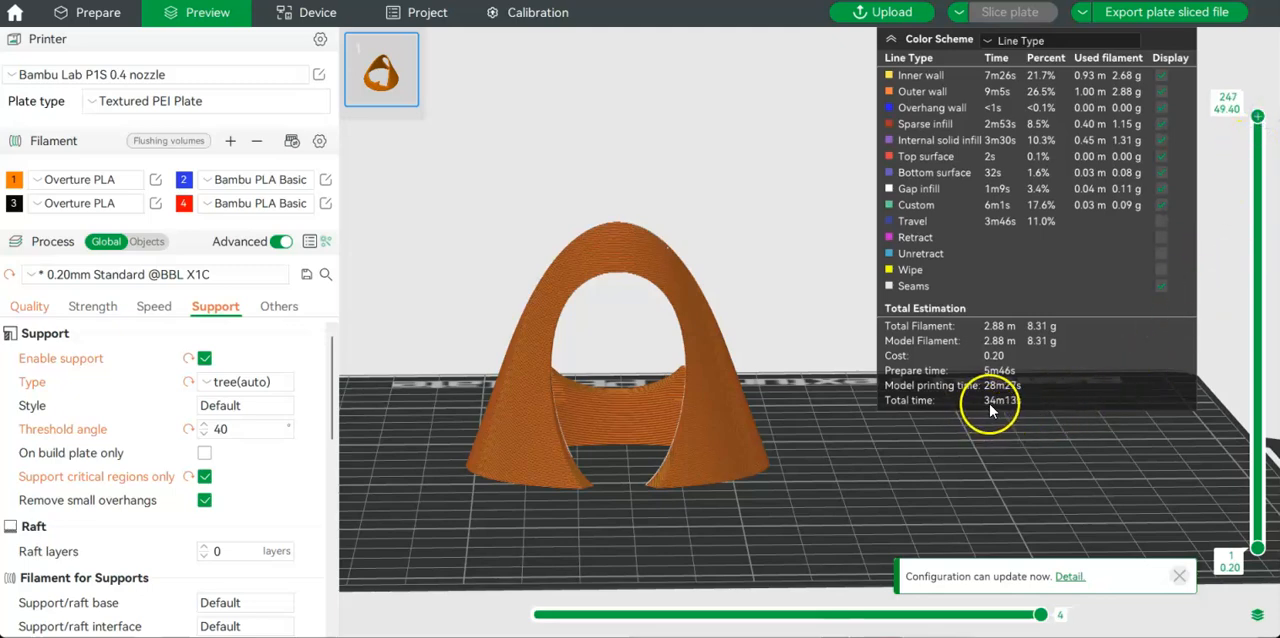
drag(854, 476, 675, 548)
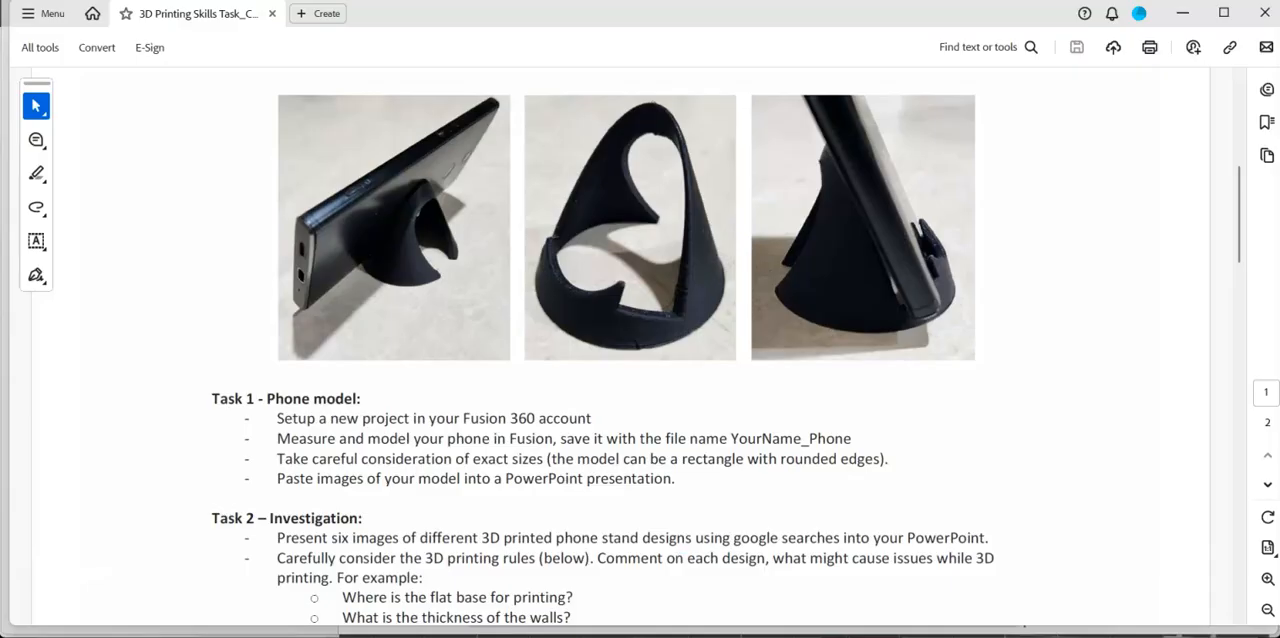
In the task PDF, review the Task 2 investigation questions and the 3D Printing Rules table.
scroll(583, 451, down, 8)
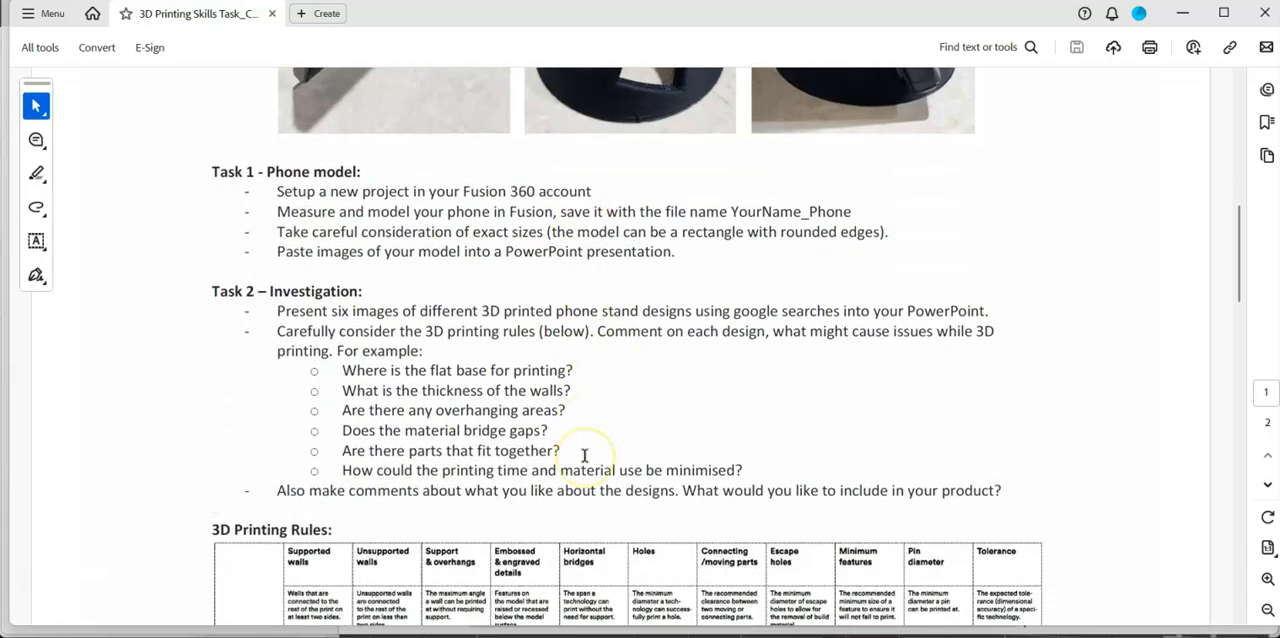
scroll(584, 455, down, 1)
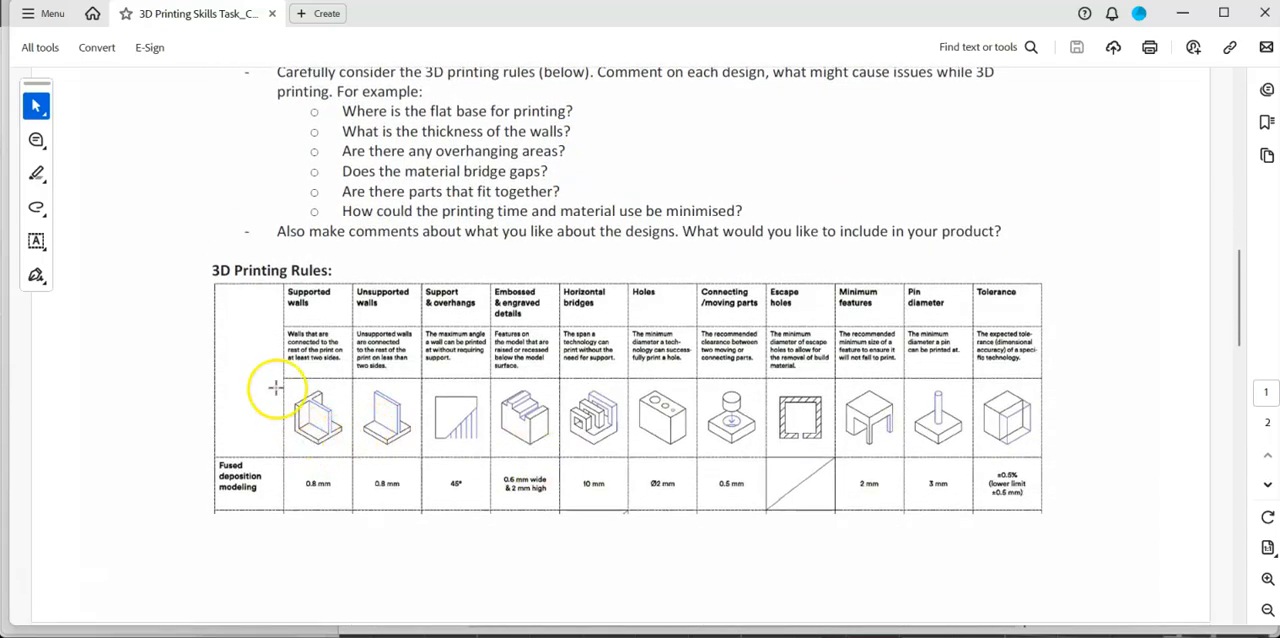